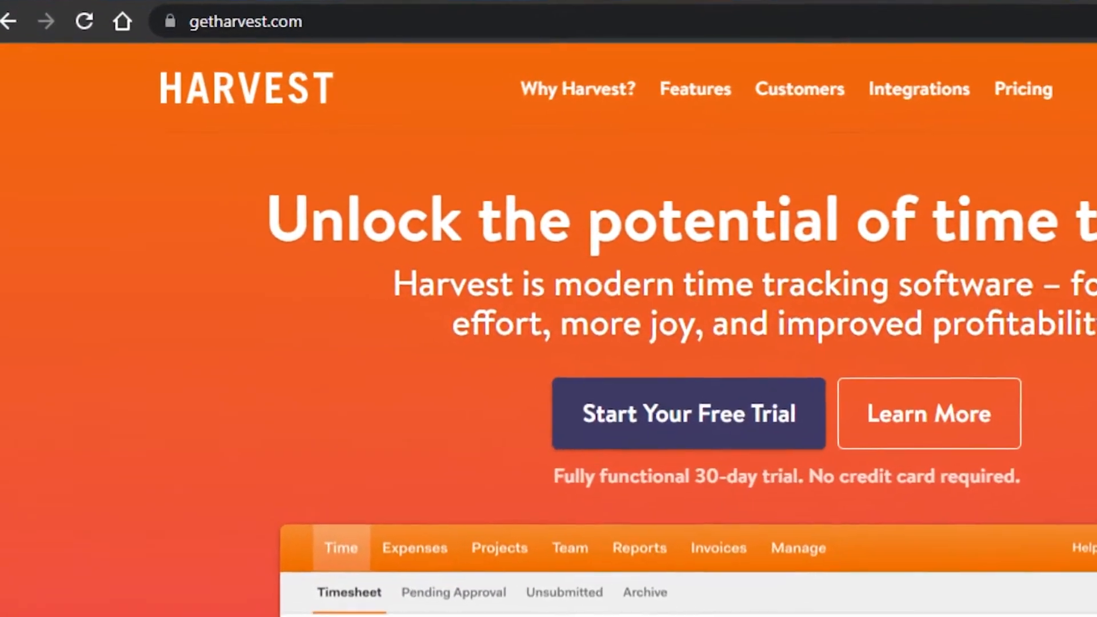
Step: Open Harvest's pricing page and review the Free ($0) and Pro ($12 per seat/month) plans
drag(1092, 103, 1095, 77)
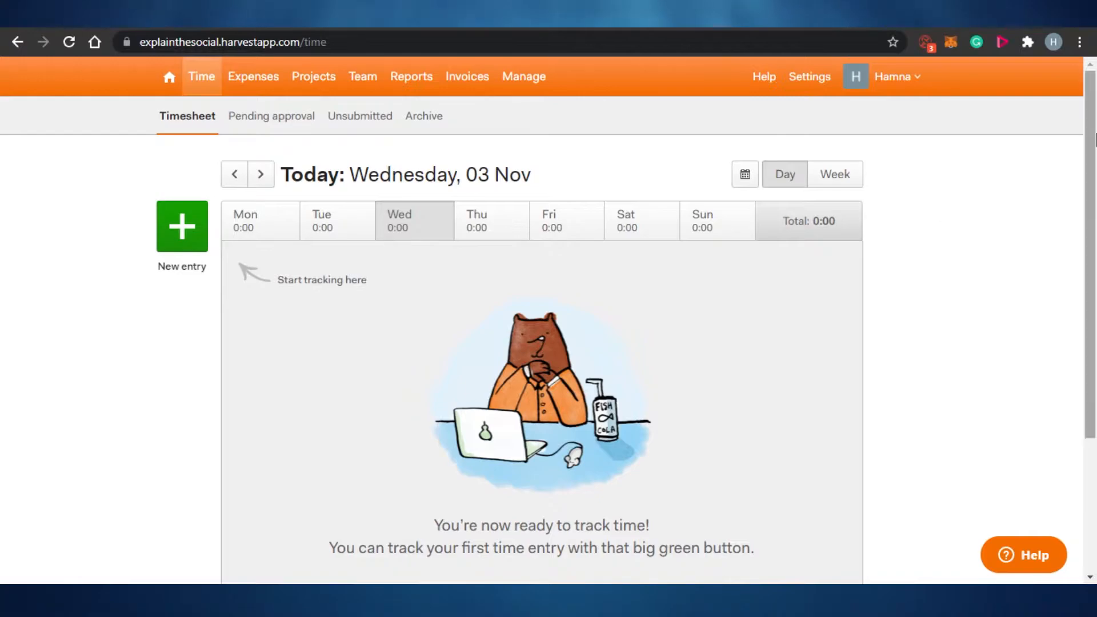
scroll(1095, 200, down, 3)
scroll(1095, 200, up, 3)
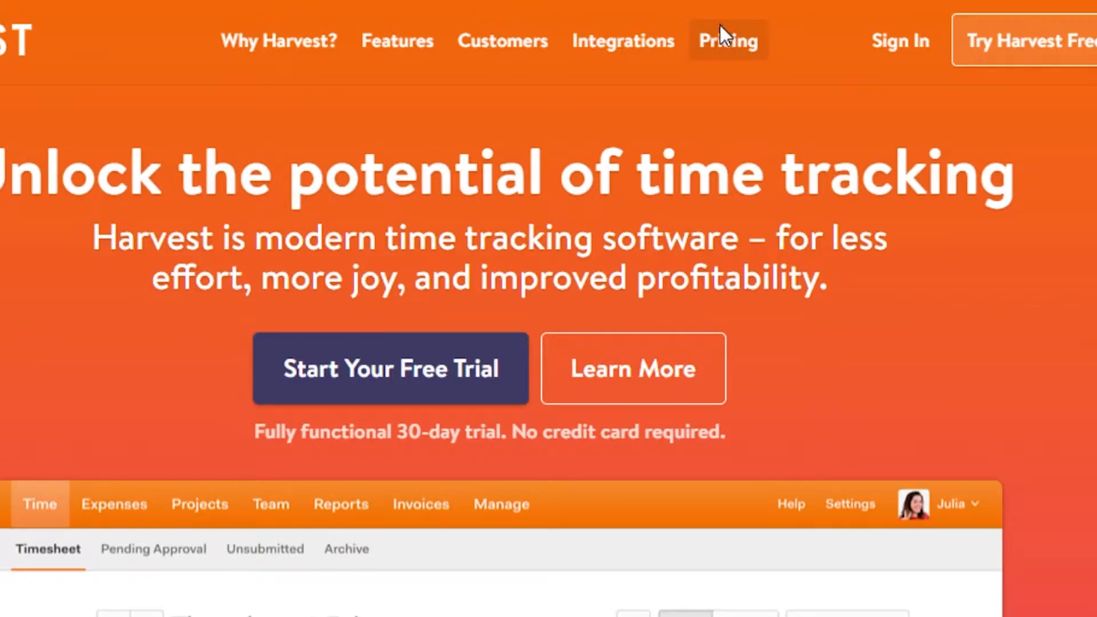
click(720, 25)
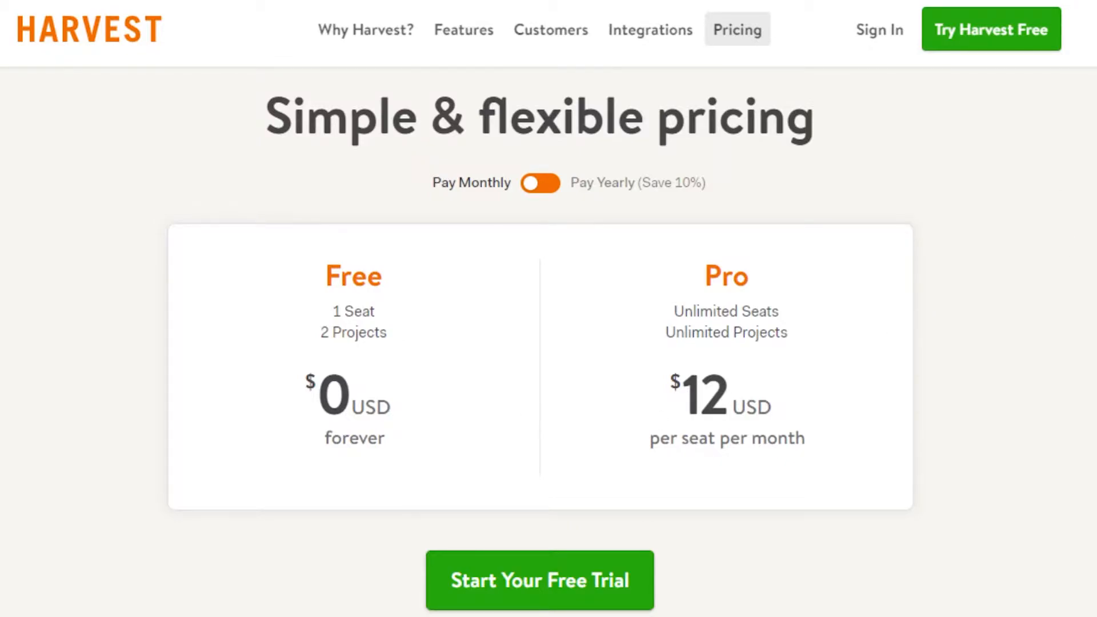
scroll(1004, 245, down, 2)
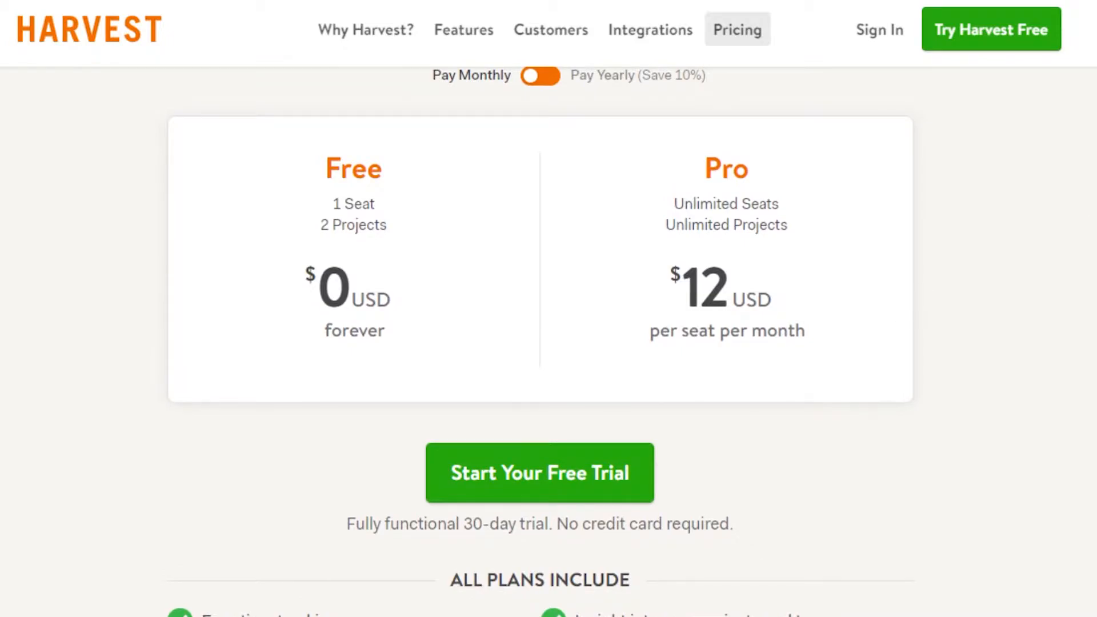
scroll(350, 116, down, 7)
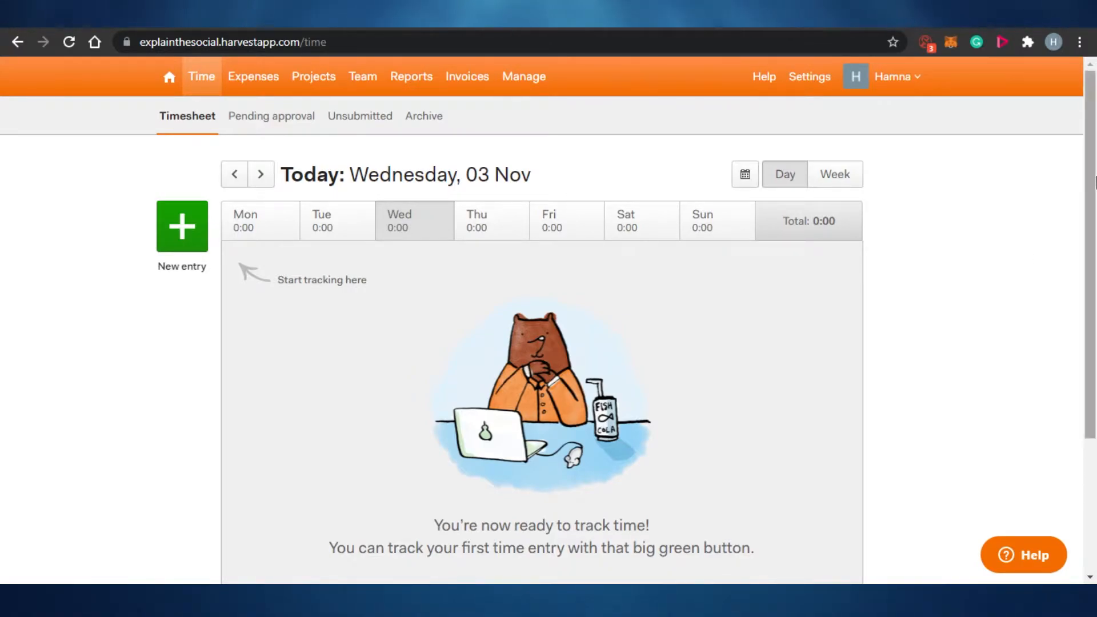
scroll(1095, 246, down, 1)
scroll(1095, 246, down, 1)
scroll(1094, 246, up, 2)
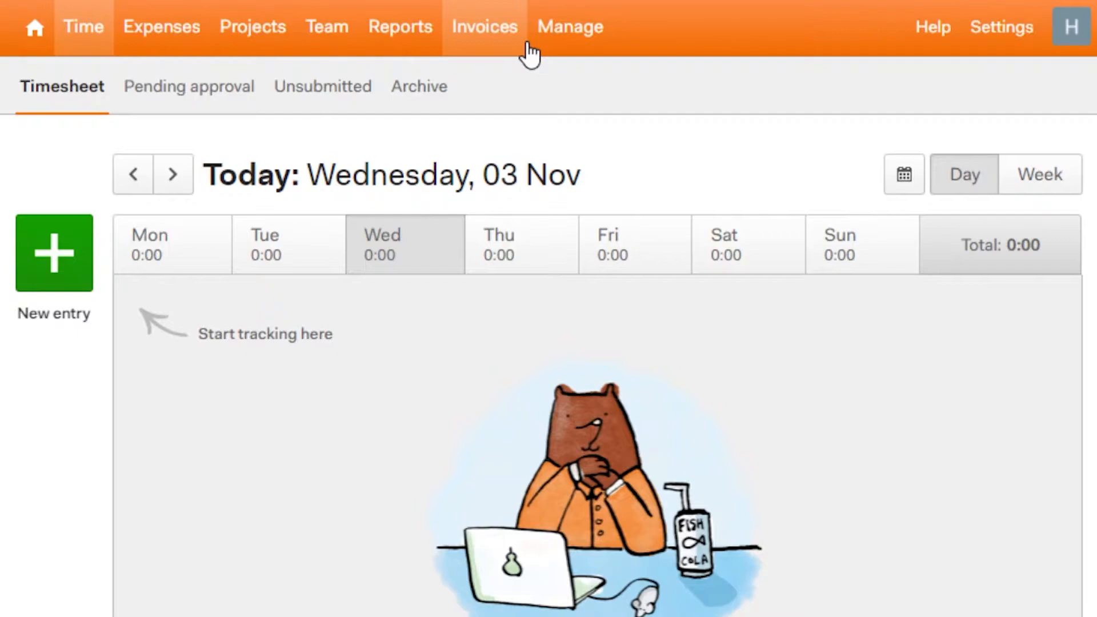
Step: Create a new Wednesday 03 Nov time entry on Example Client's YouTube Videos project
click(61, 261)
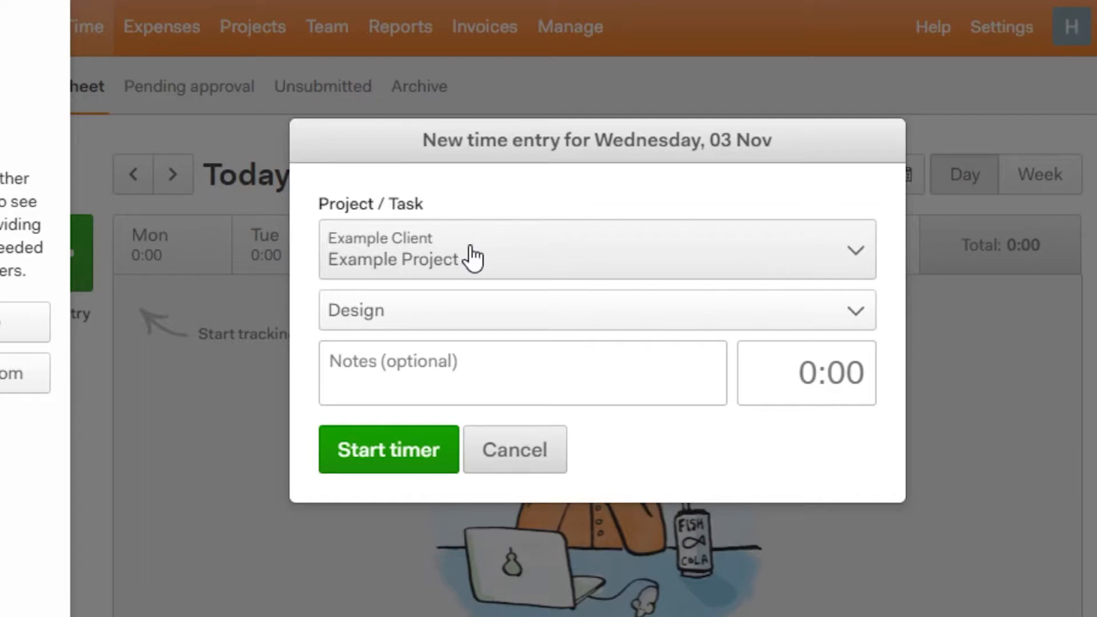
click(854, 268)
click(854, 267)
click(853, 267)
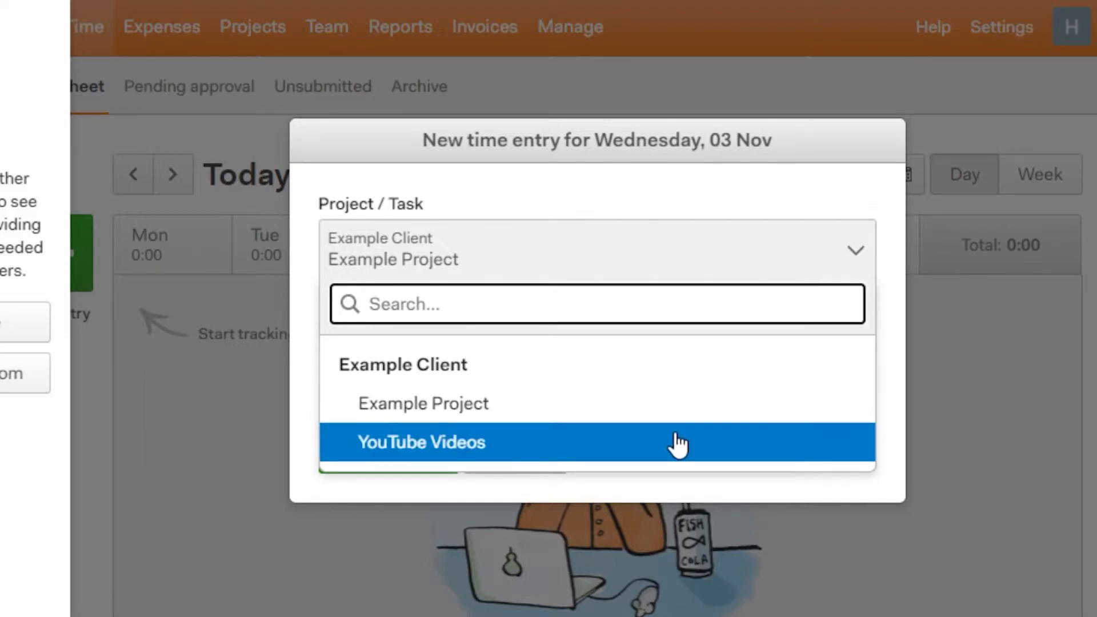
click(678, 443)
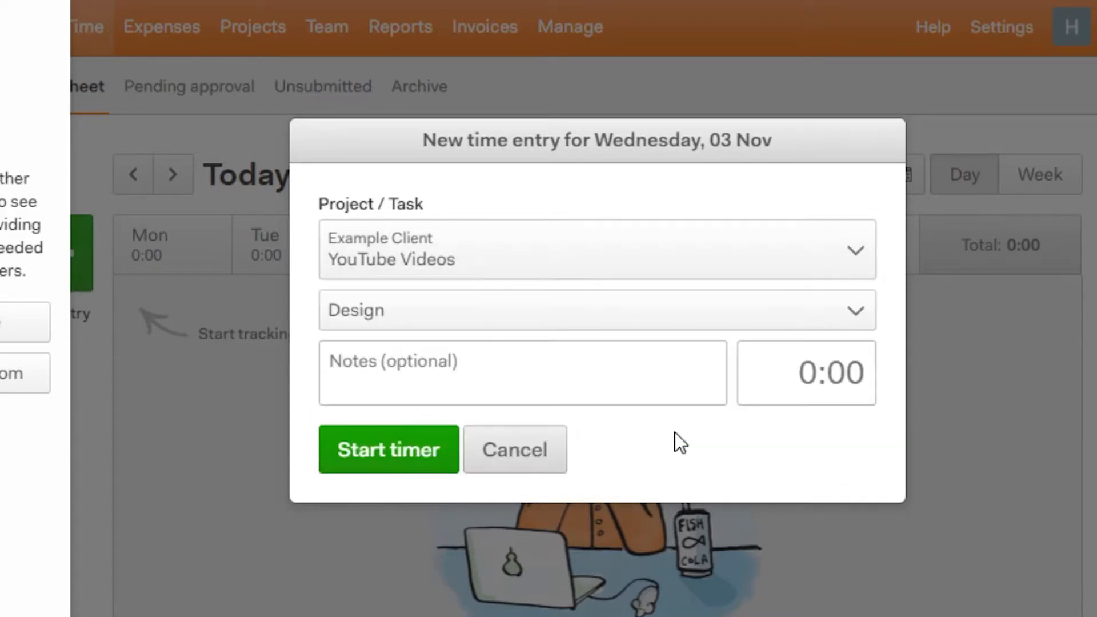
click(772, 318)
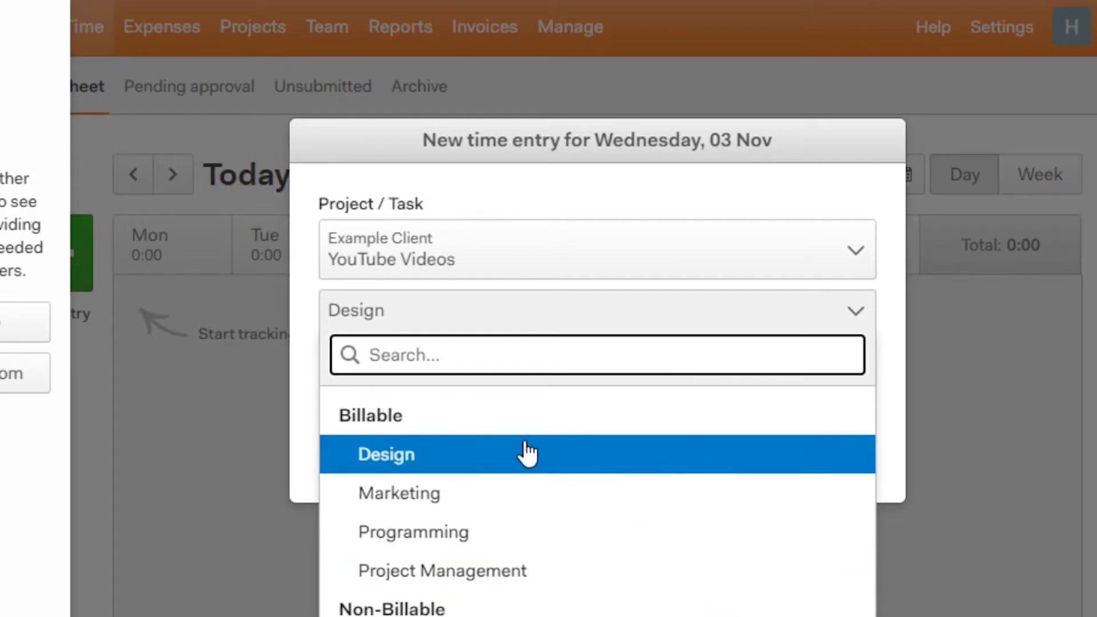
Step: Set the task to Programming, note 'Complete the videos', and leave the duration blank
click(474, 549)
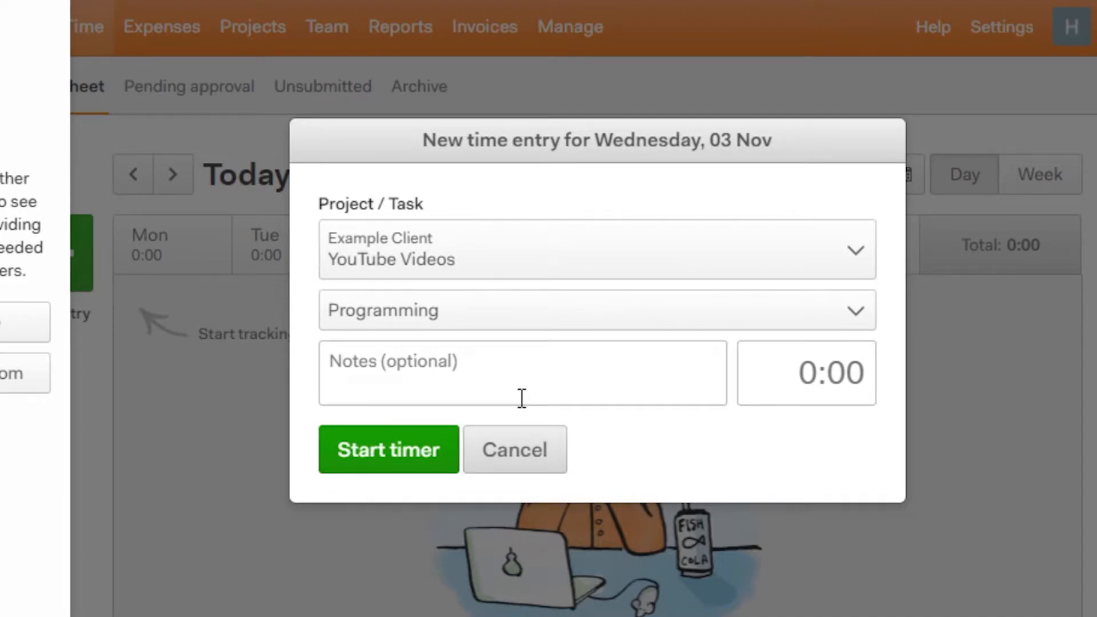
click(498, 378)
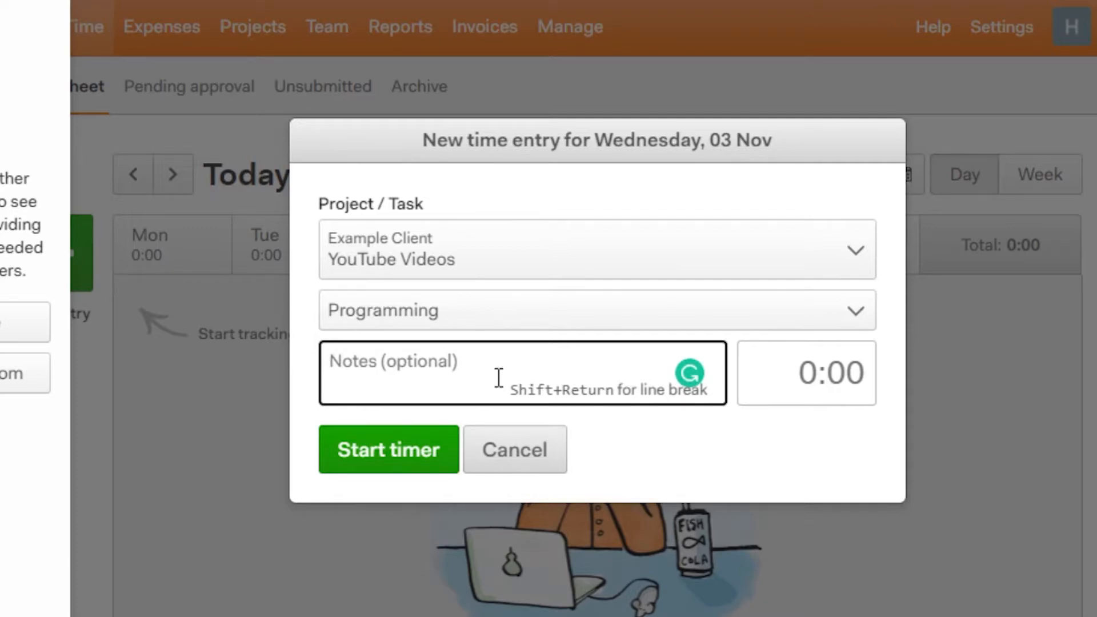
text(Complete the videos)
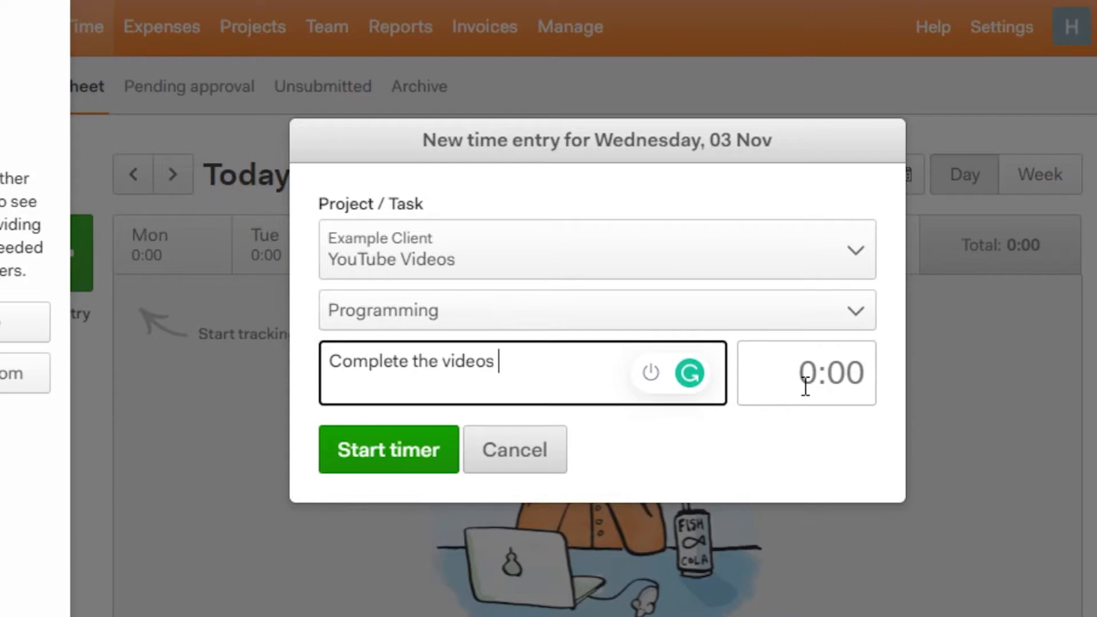
click(838, 375)
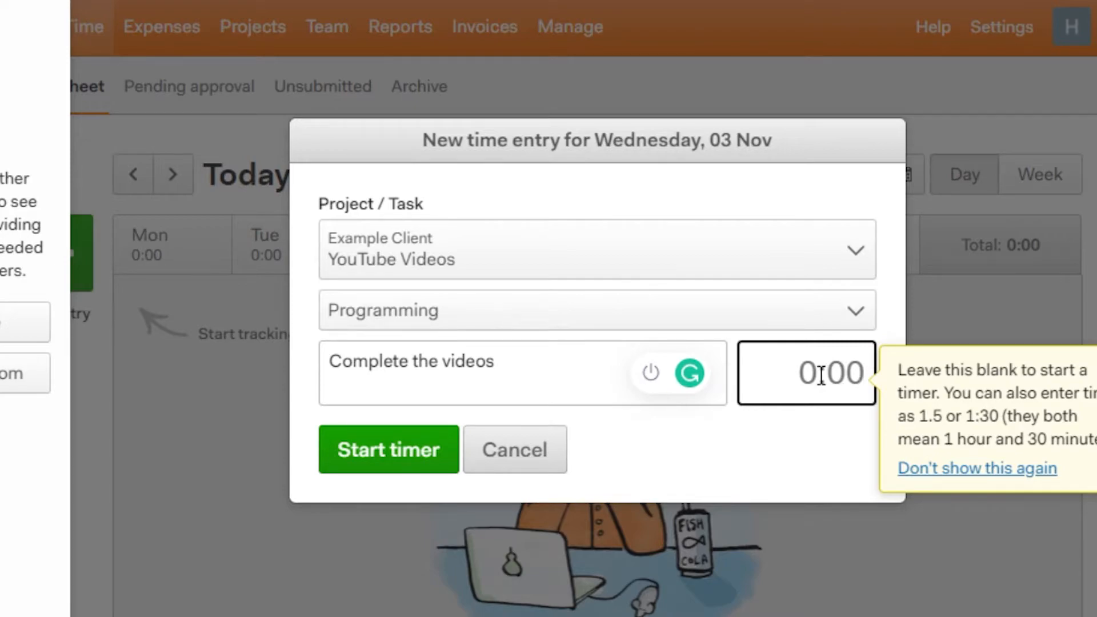
text(2)
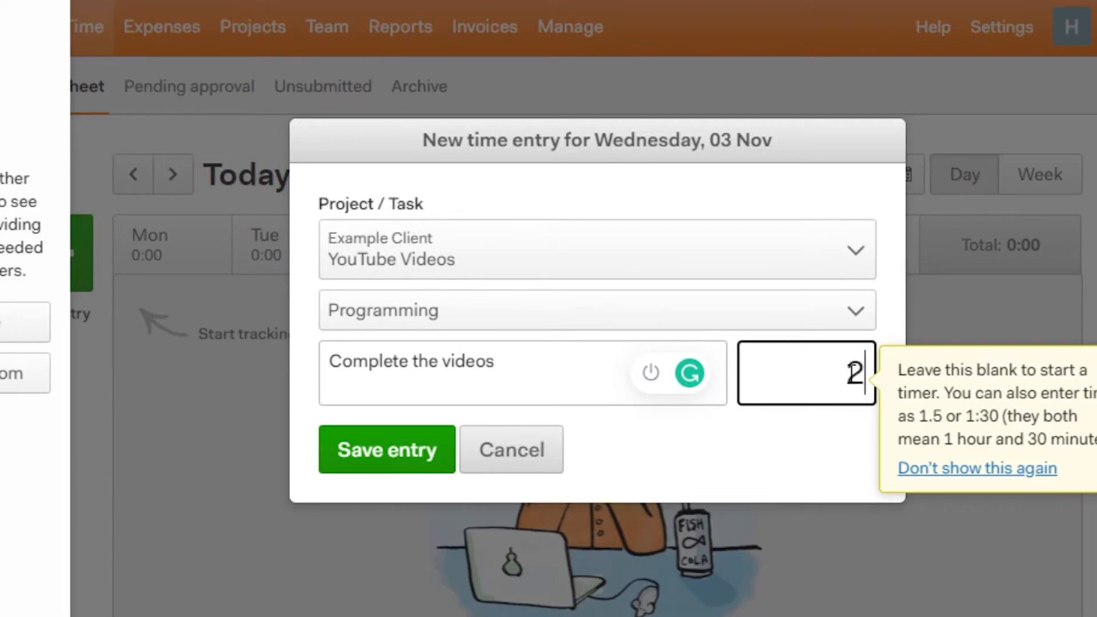
key(BackSpace)
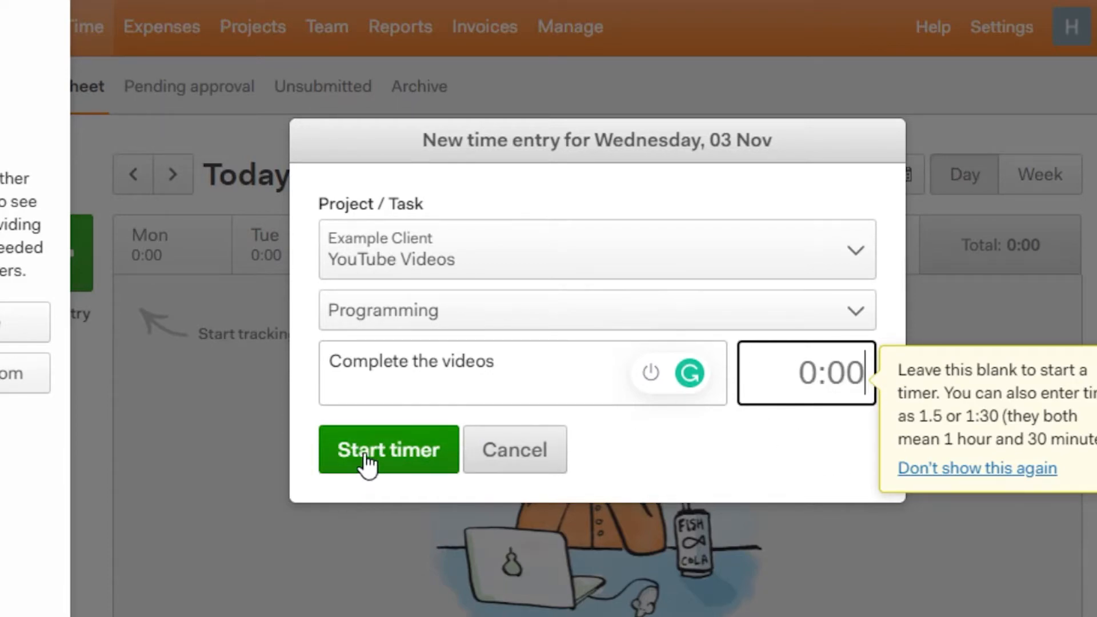
Step: Start the timer on the YouTube Videos Programming entry, then stop it at 0:01 and dismiss the popup
click(416, 454)
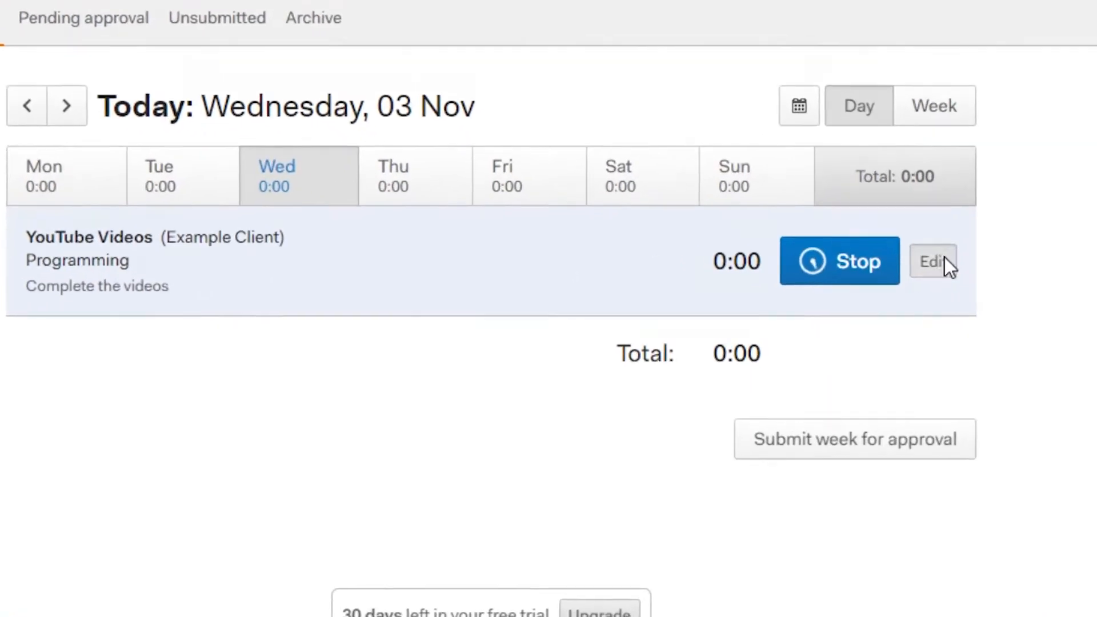
click(843, 277)
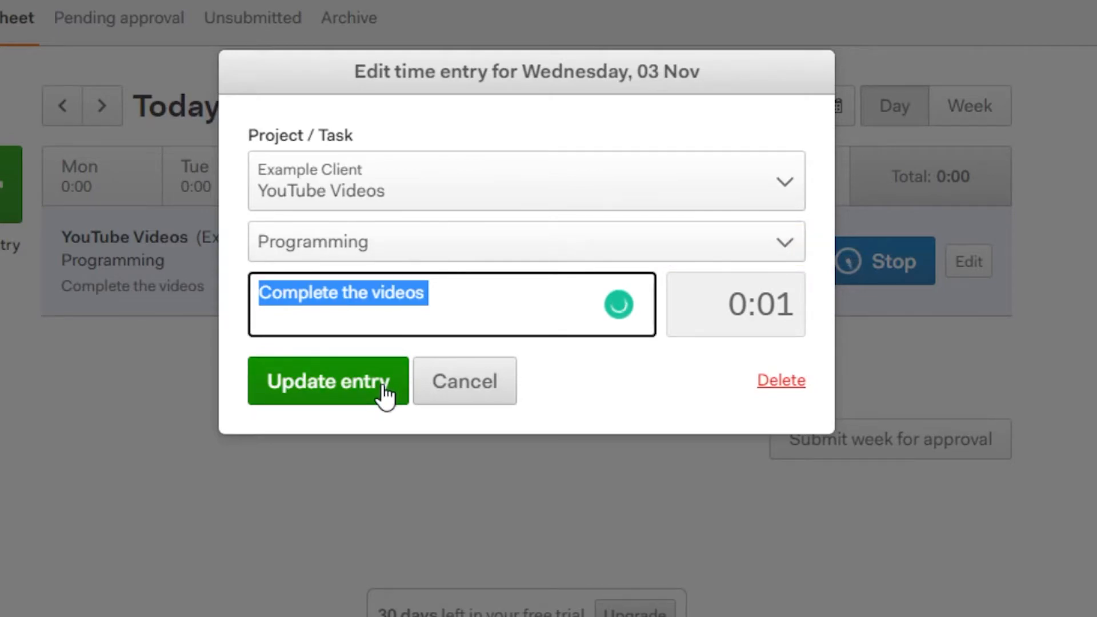
click(460, 382)
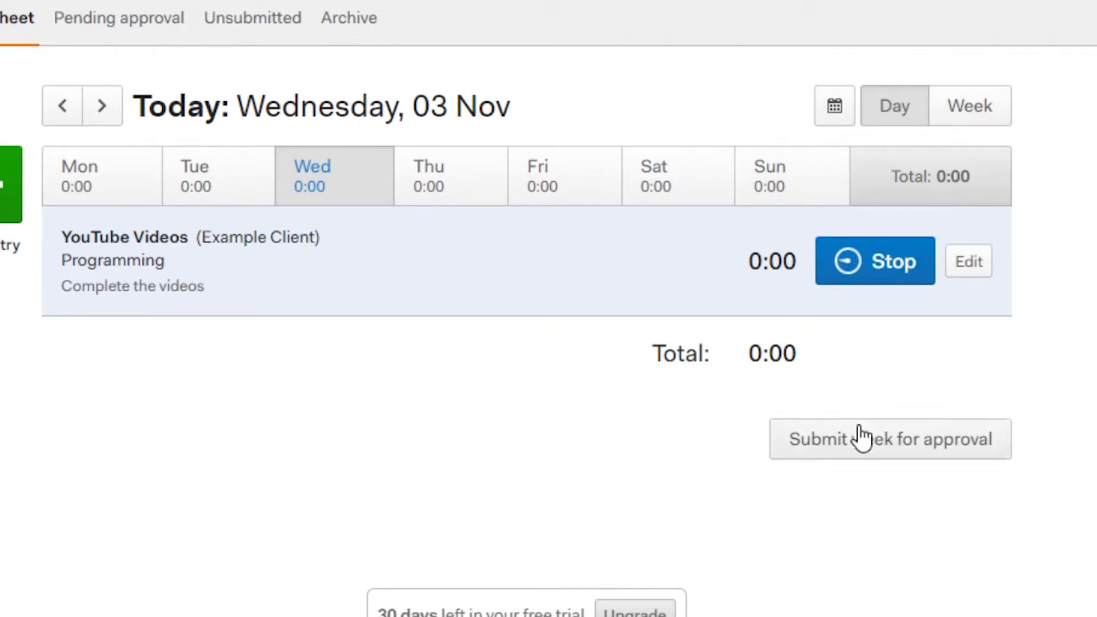
click(871, 269)
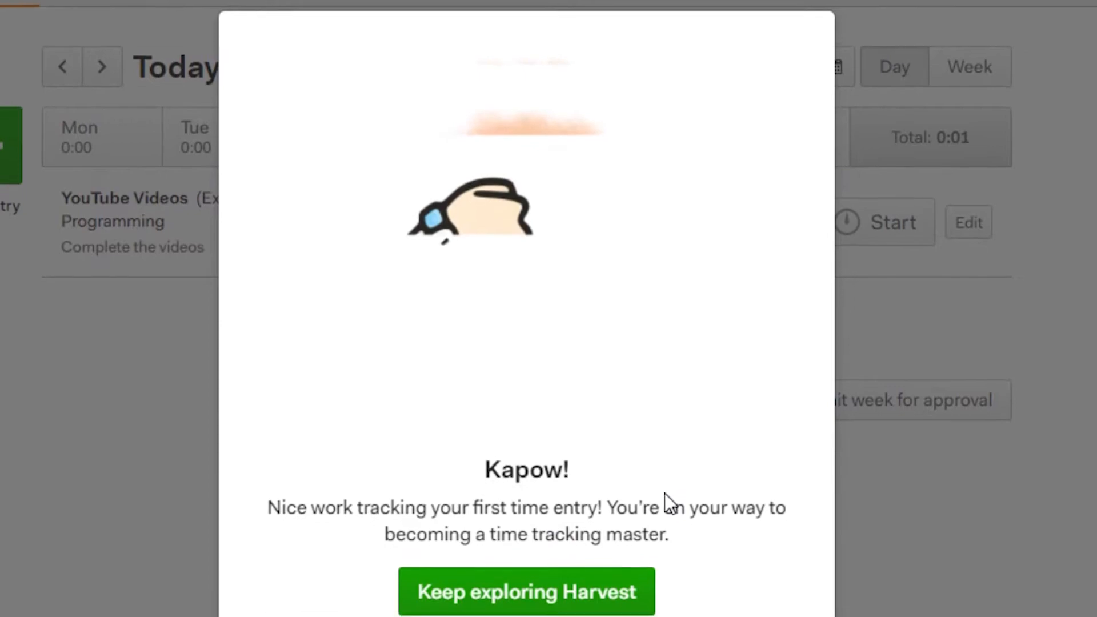
click(523, 595)
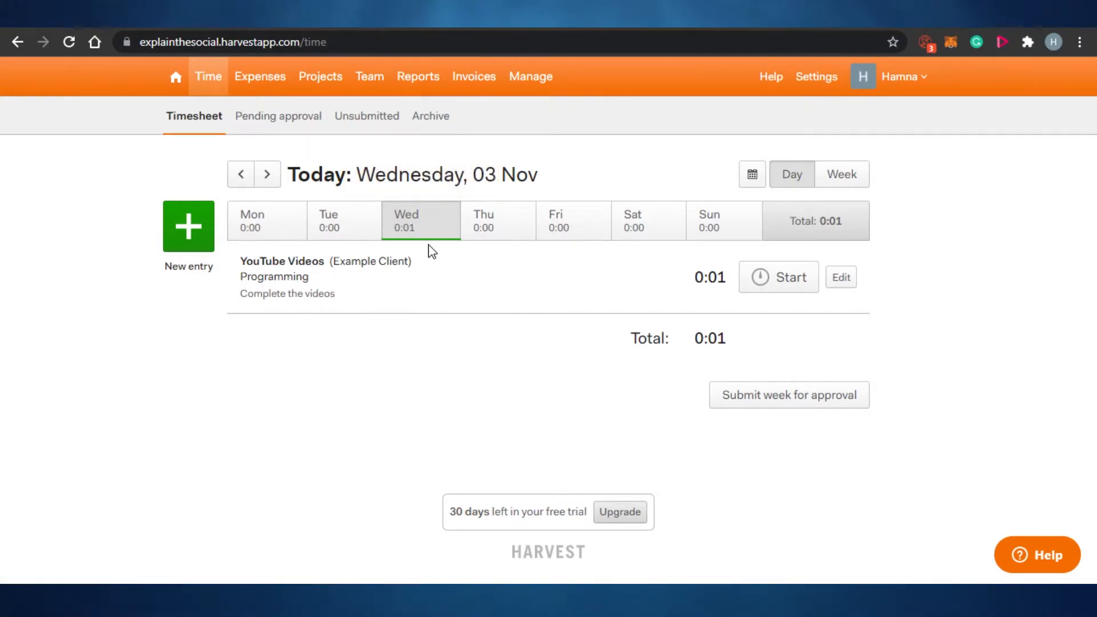
Step: Check Thursday 04, Friday 05 and Monday 01 Nov on the timesheet
click(492, 224)
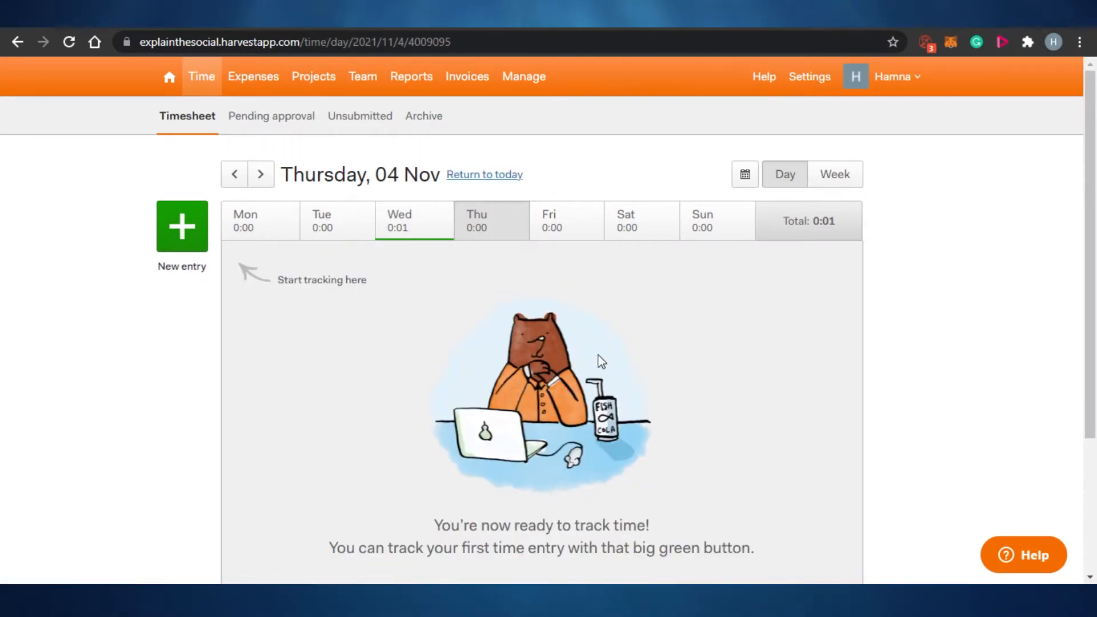
click(552, 221)
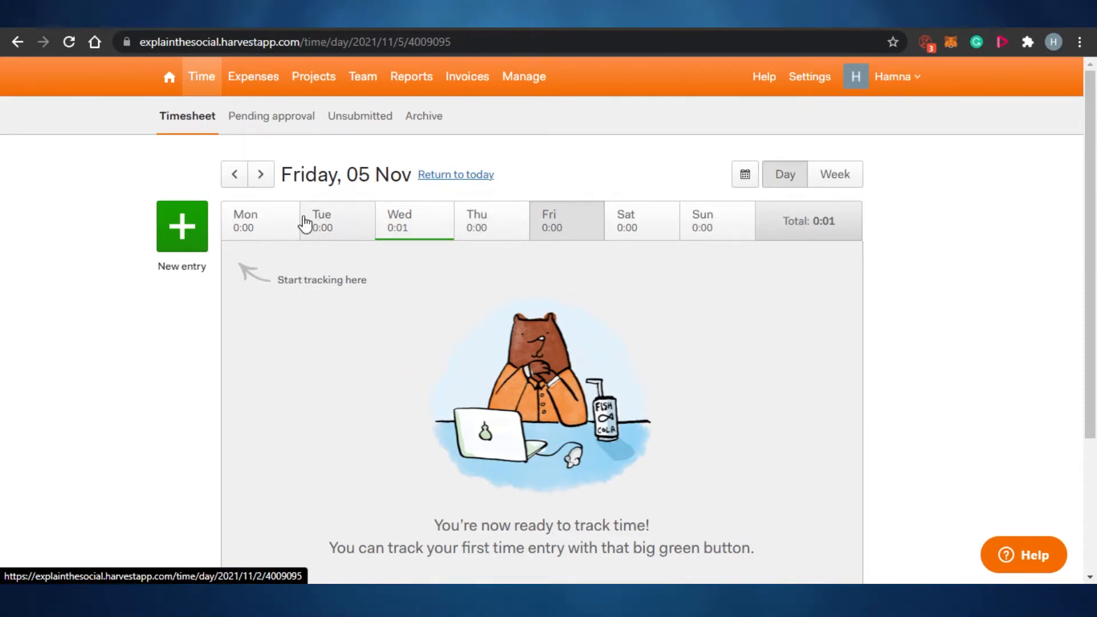
click(266, 225)
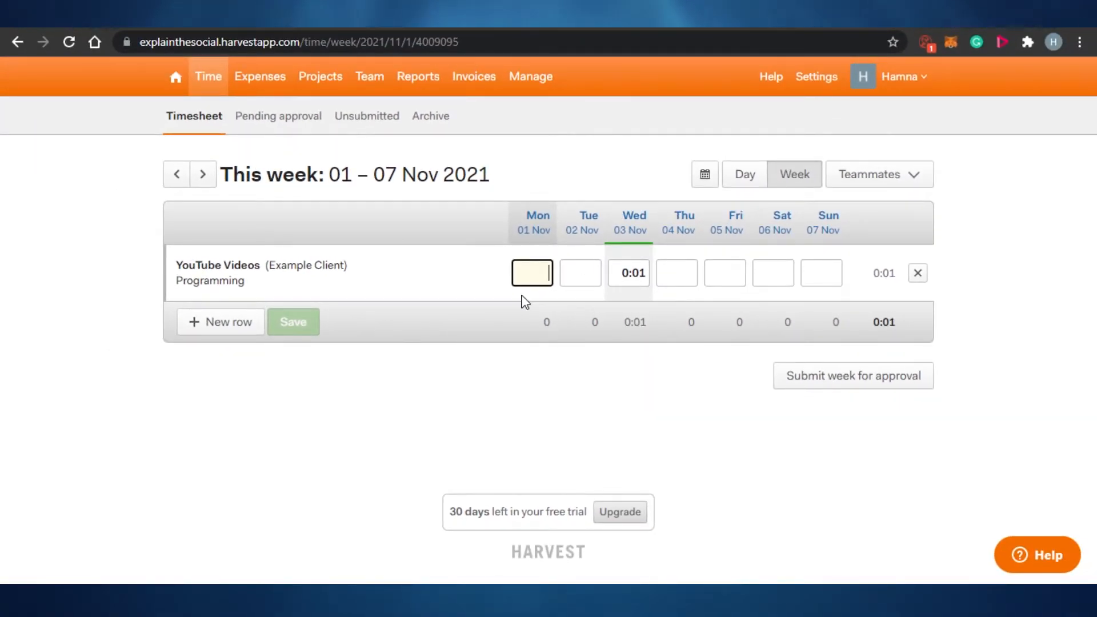
Step: Enter 2 hours for Monday and 2 for Tuesday on the YouTube Videos row and save
text(2)
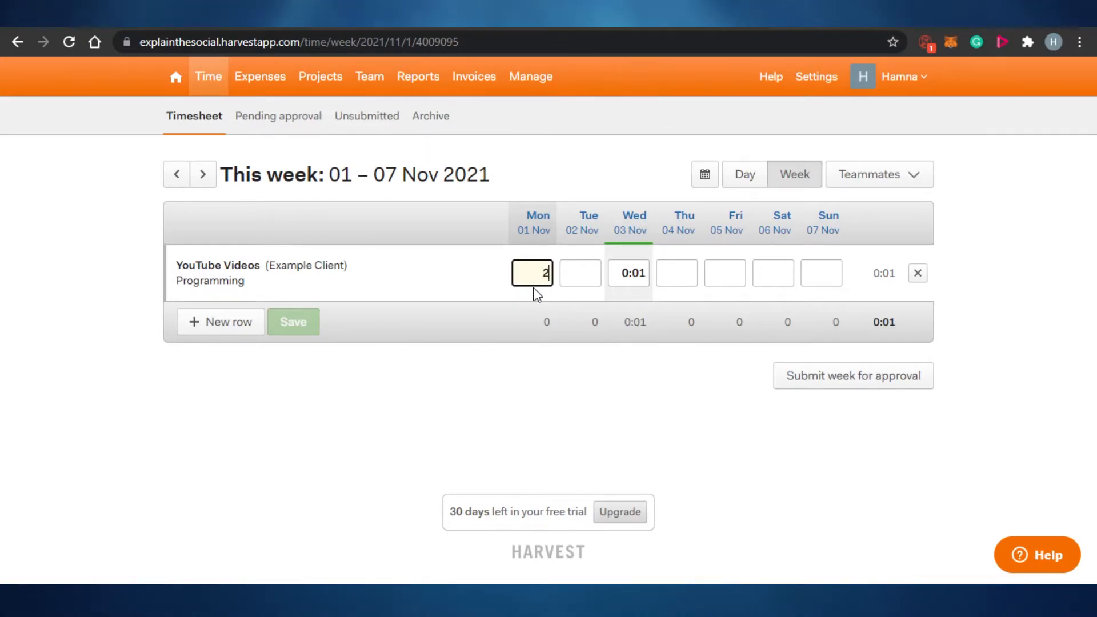
click(583, 270)
text(2)
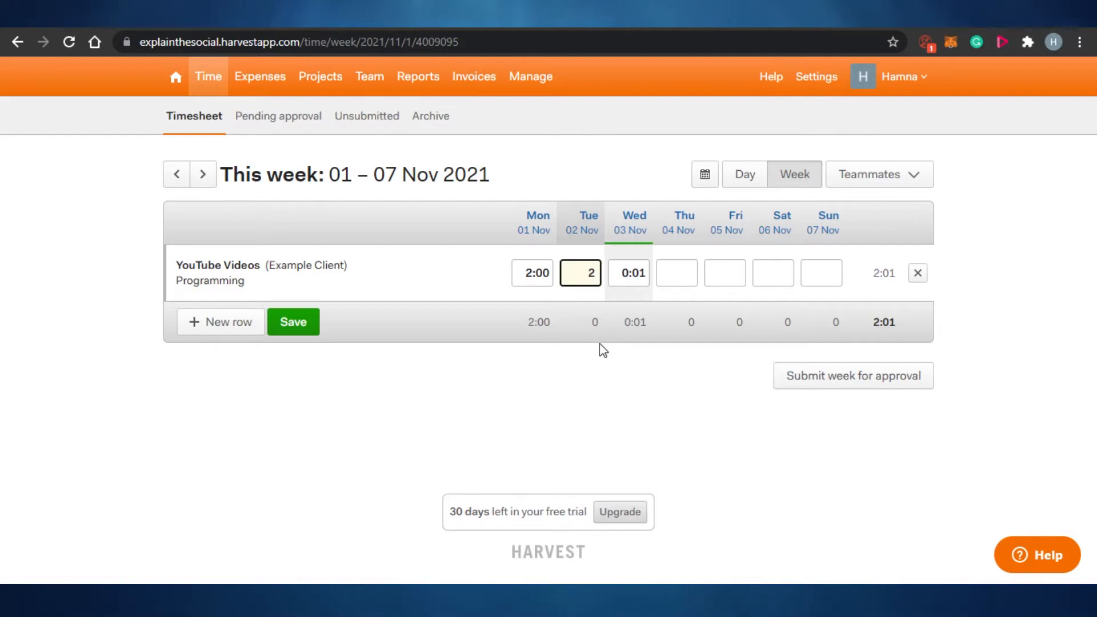
key(Return)
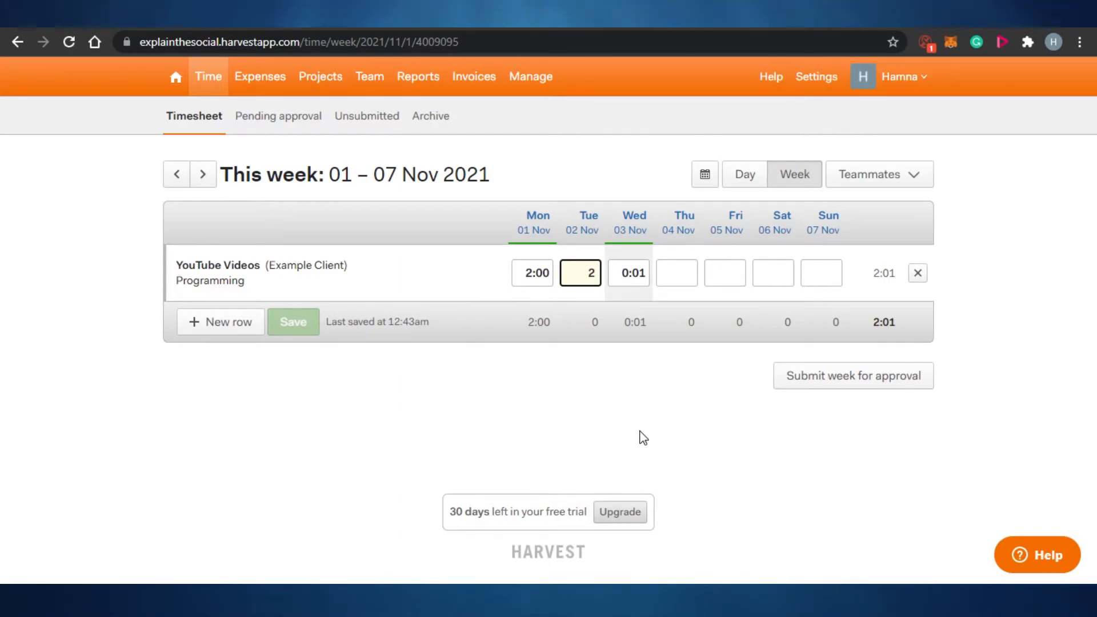
Step: Start a new expense for Example Project in the Other category
click(269, 70)
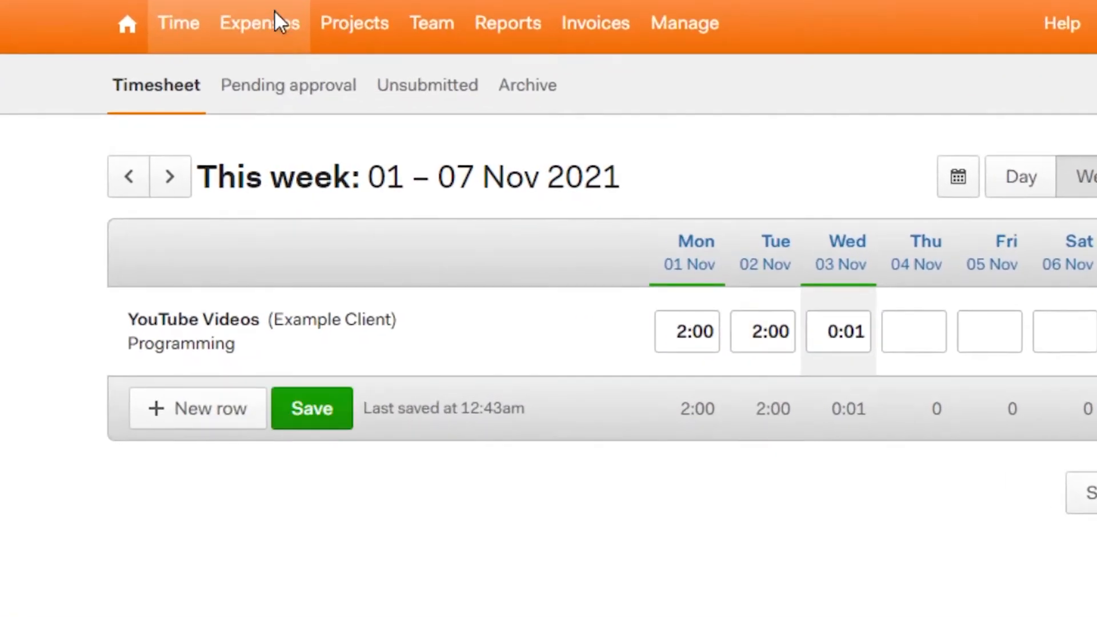
click(801, 124)
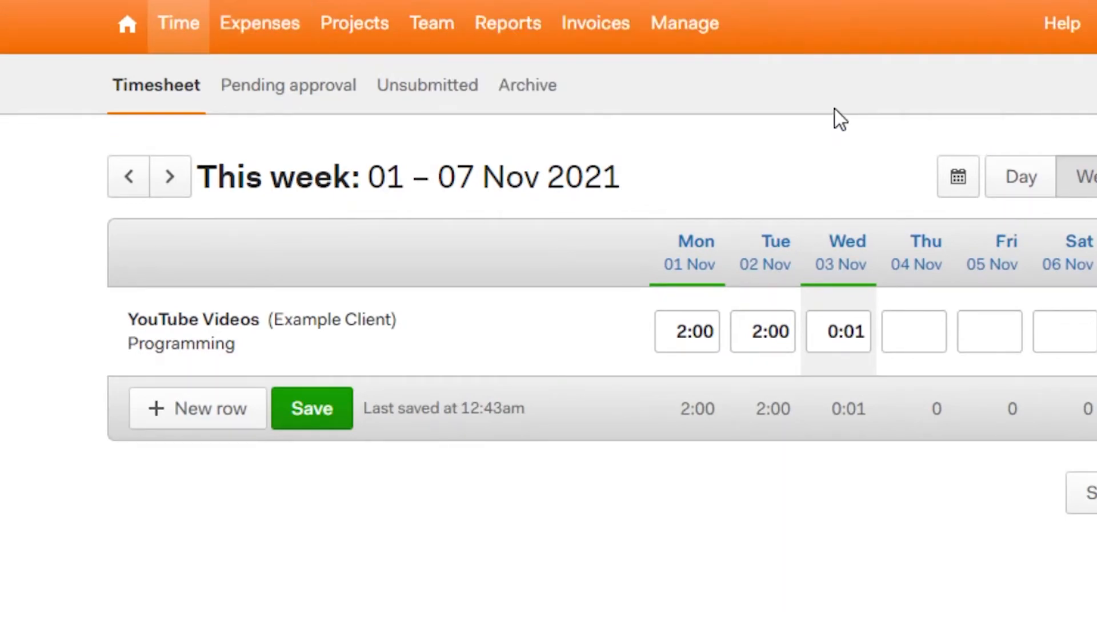
click(250, 29)
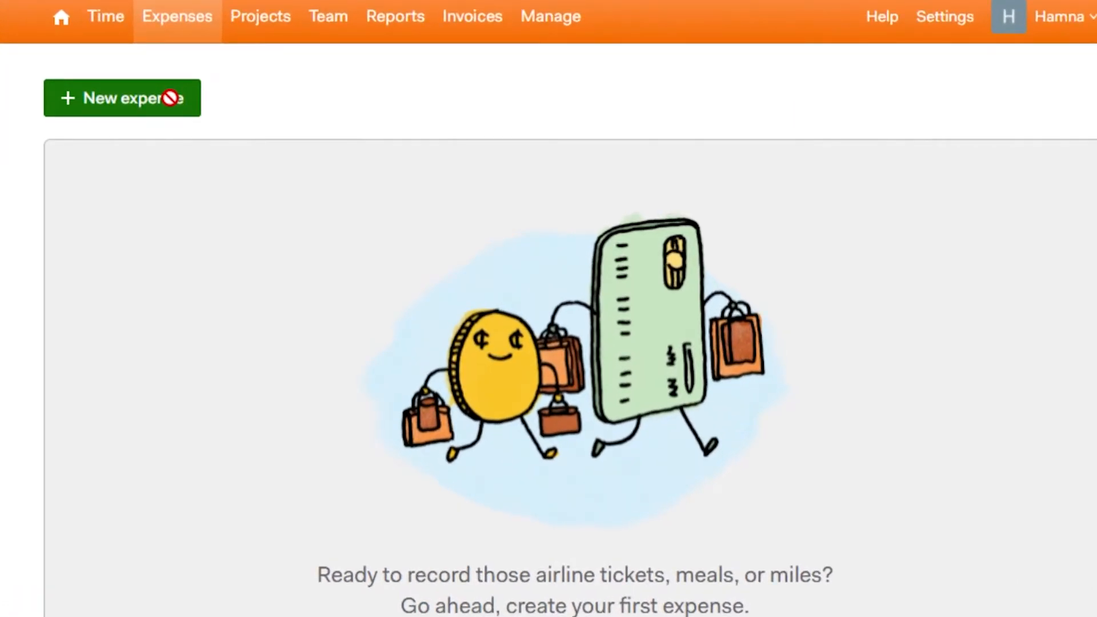
click(169, 97)
click(532, 189)
click(480, 336)
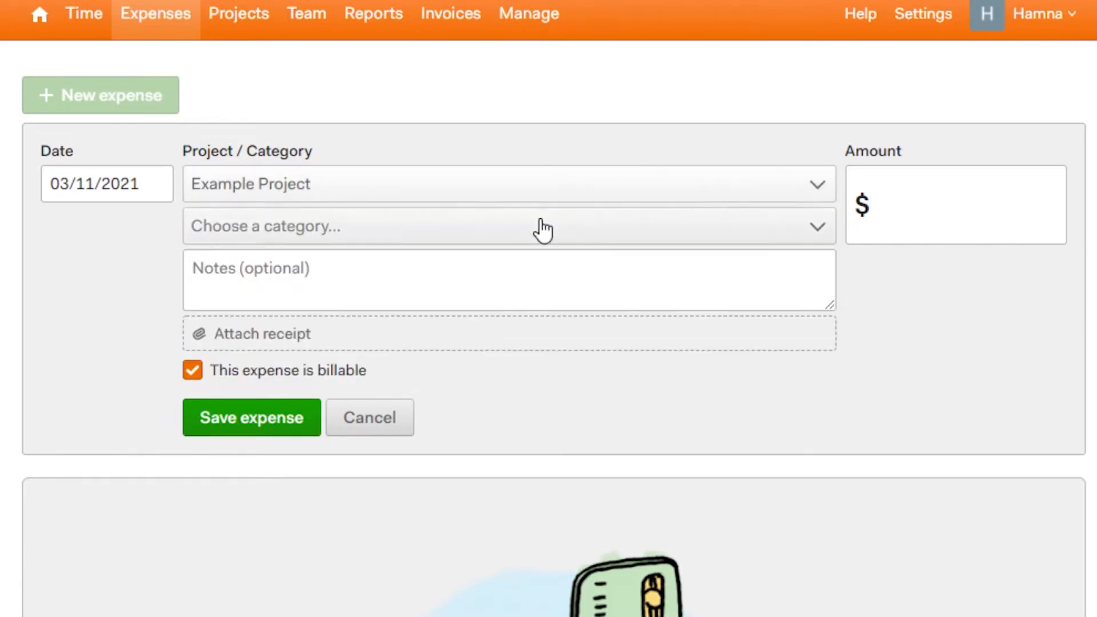
click(546, 196)
click(536, 441)
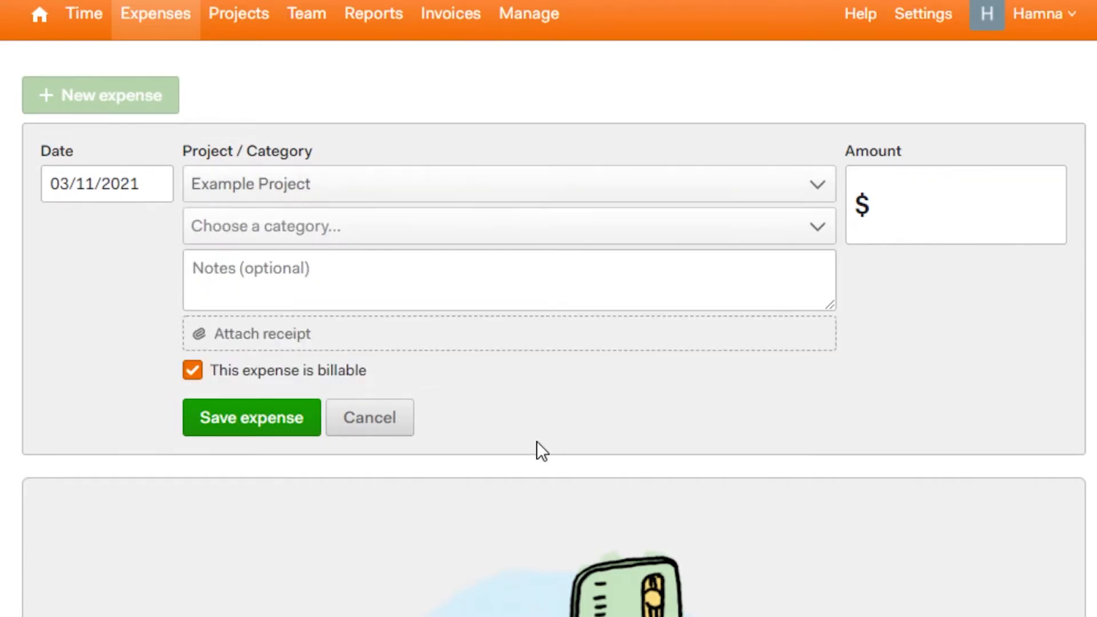
click(618, 236)
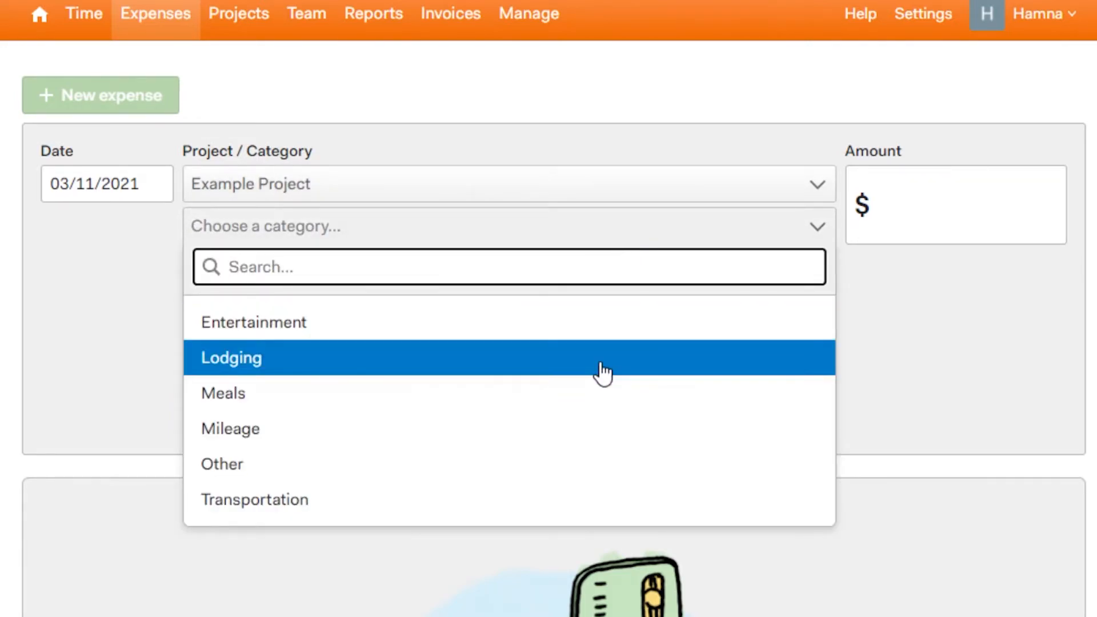
click(482, 480)
Step: Add the note 'notes', enter a $100 amount, and save the billable expense
click(421, 303)
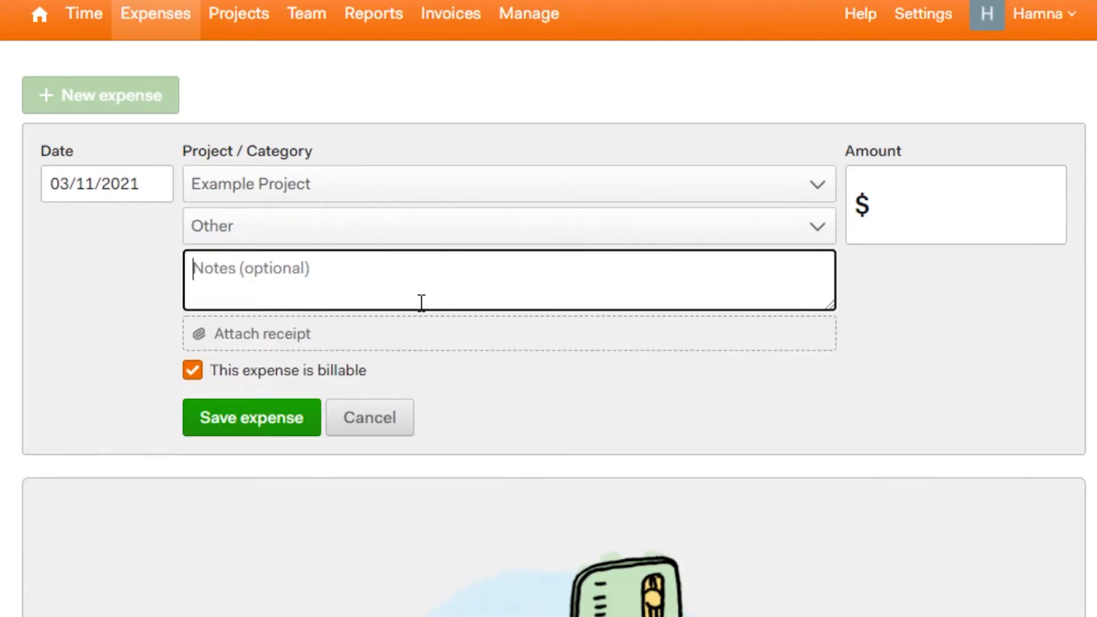
text(hghhuybgy)
key(ctrl+a)
key(BackSpace)
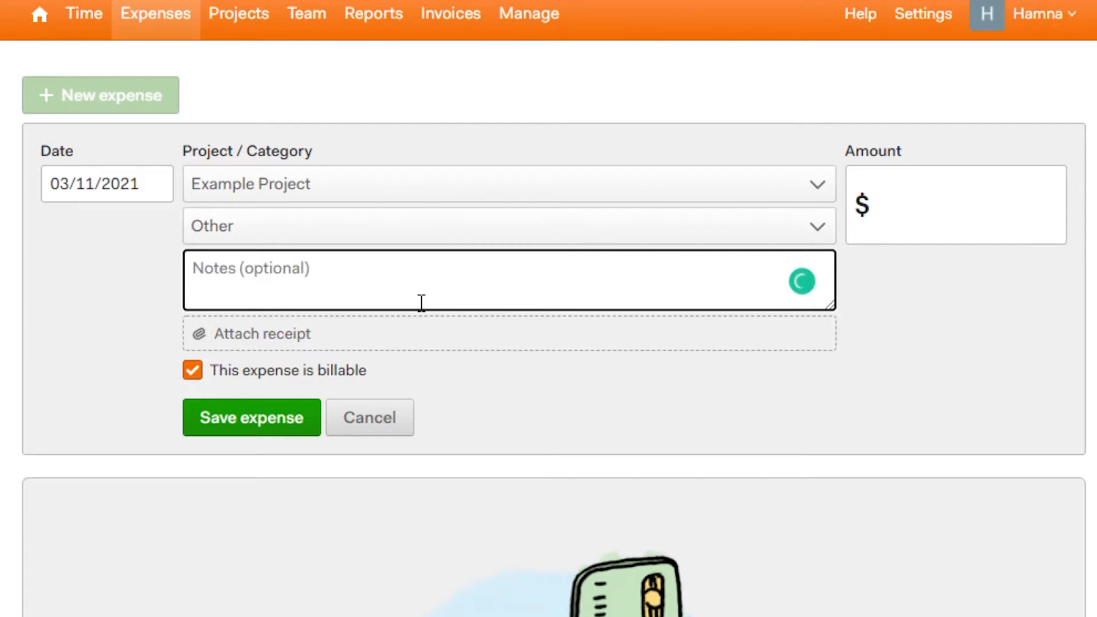
text(notes)
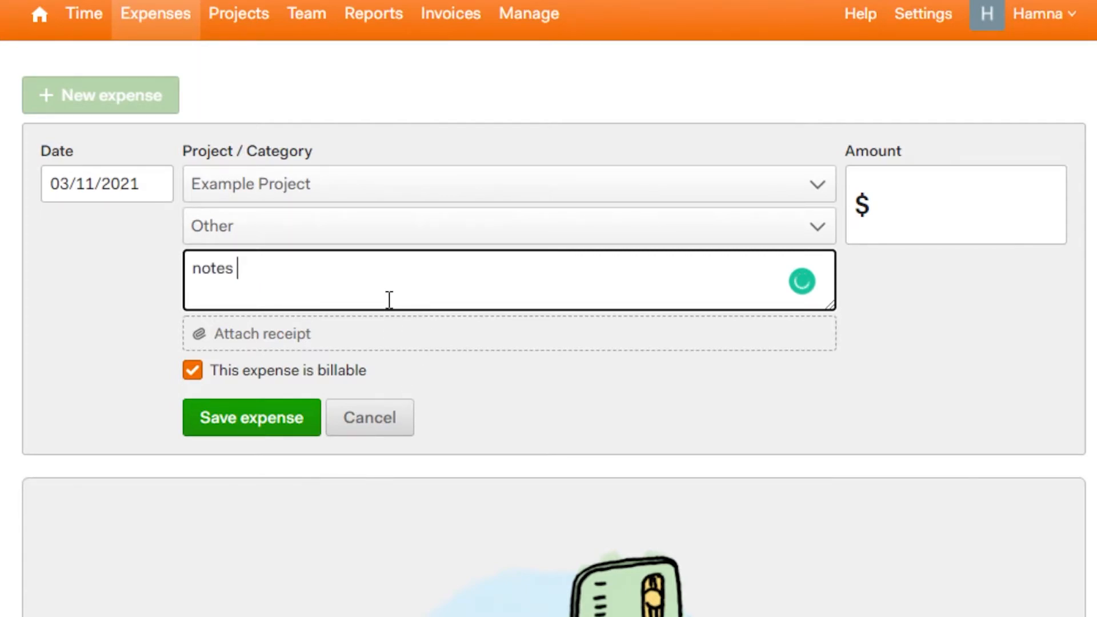
click(263, 428)
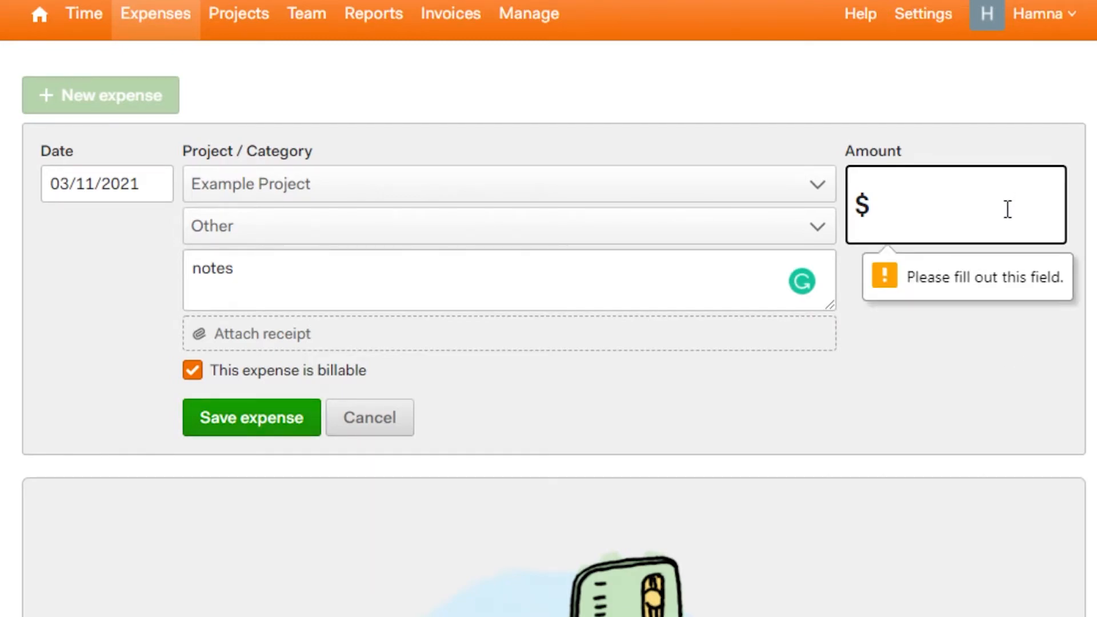
text(100)
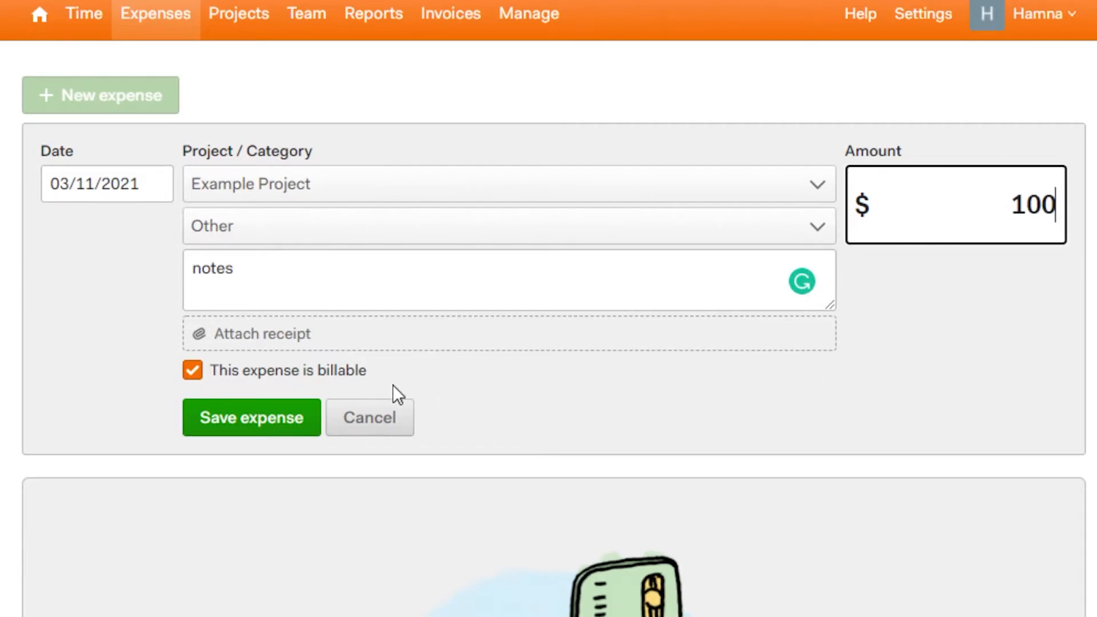
click(258, 415)
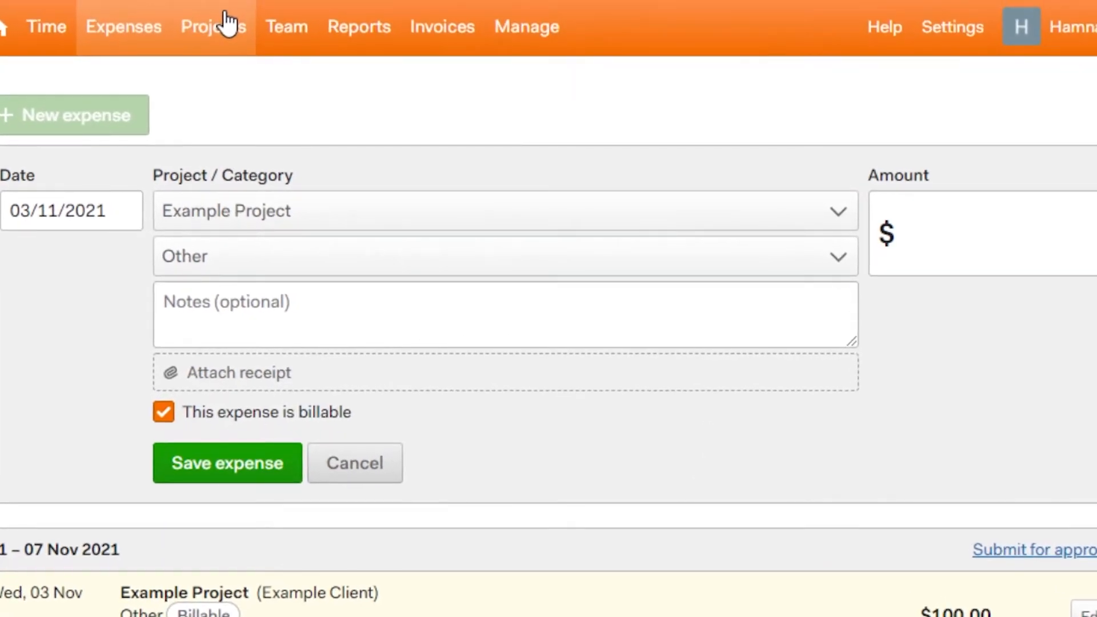
Step: Begin a new project named SALES, set up for a new client
click(229, 23)
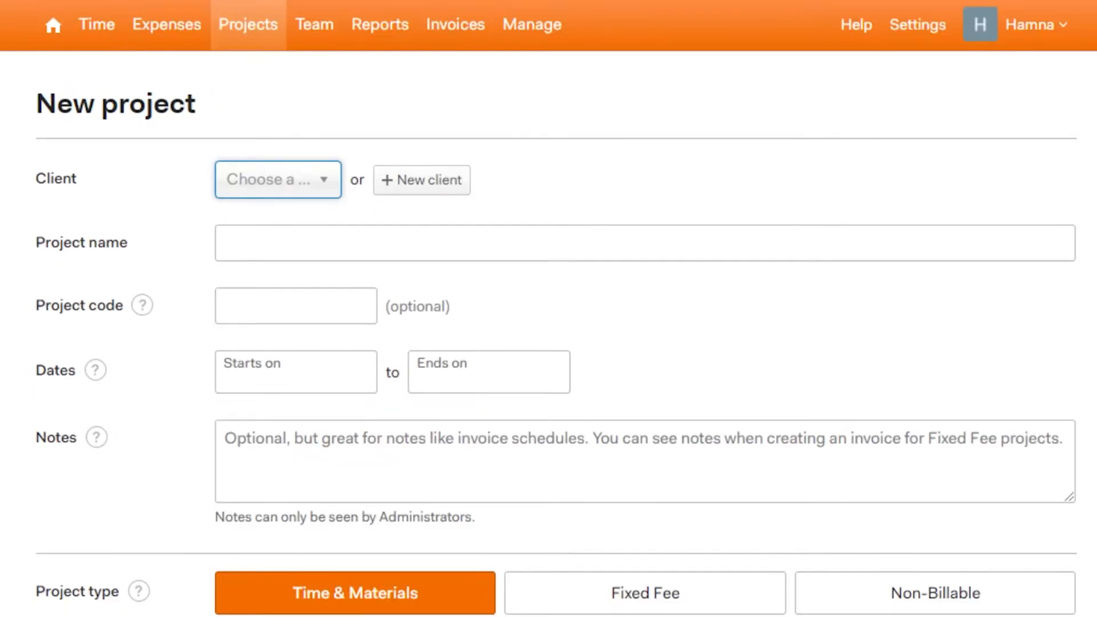
click(290, 187)
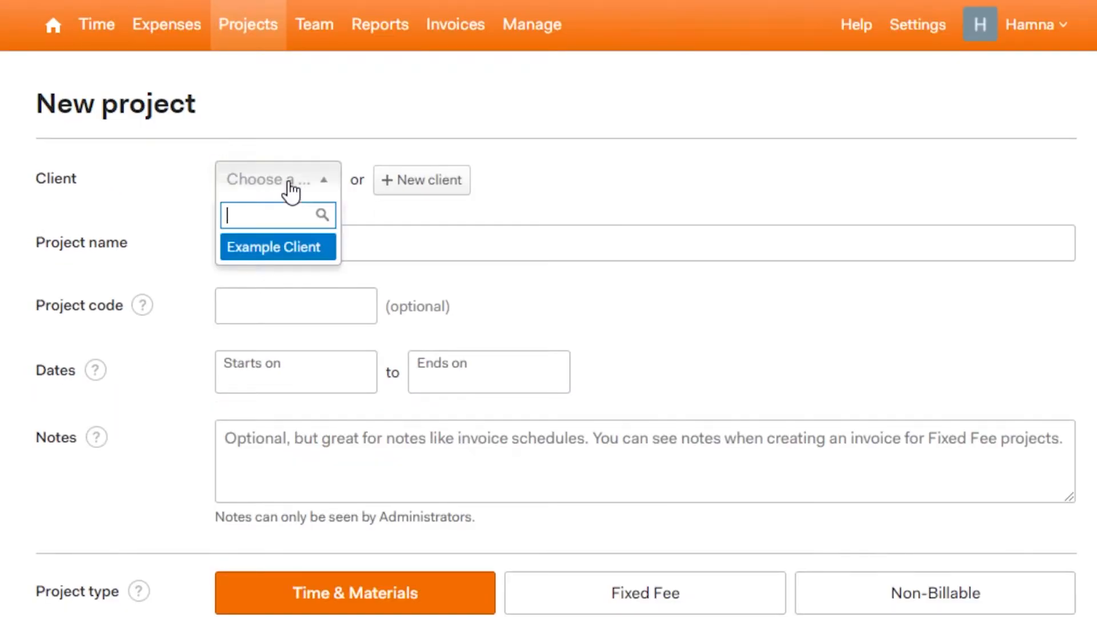
click(284, 256)
click(428, 178)
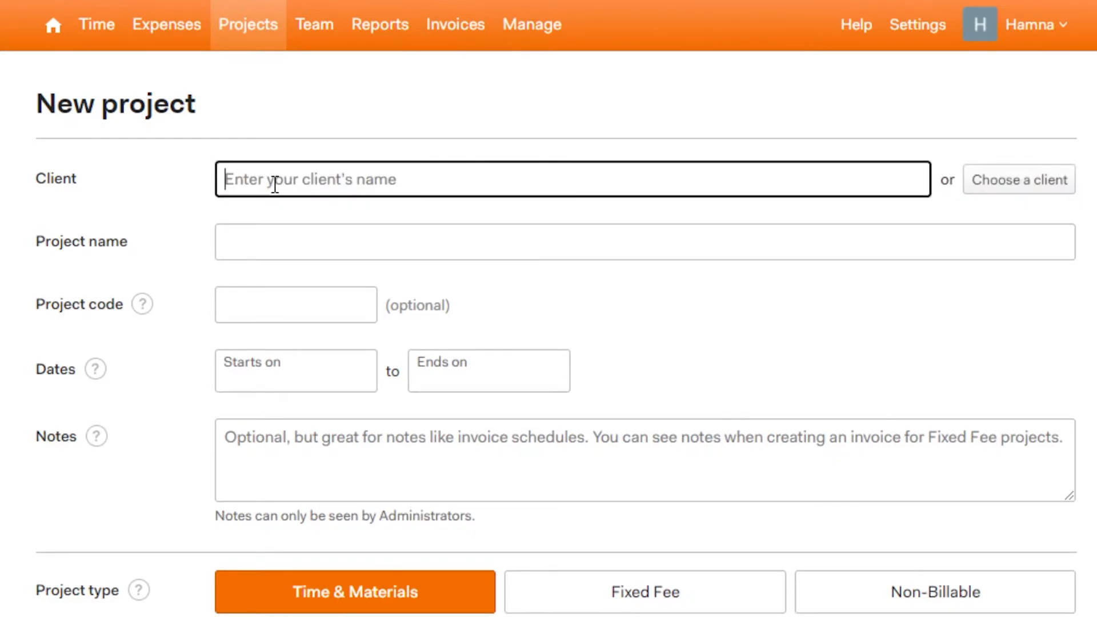
click(272, 235)
click(272, 285)
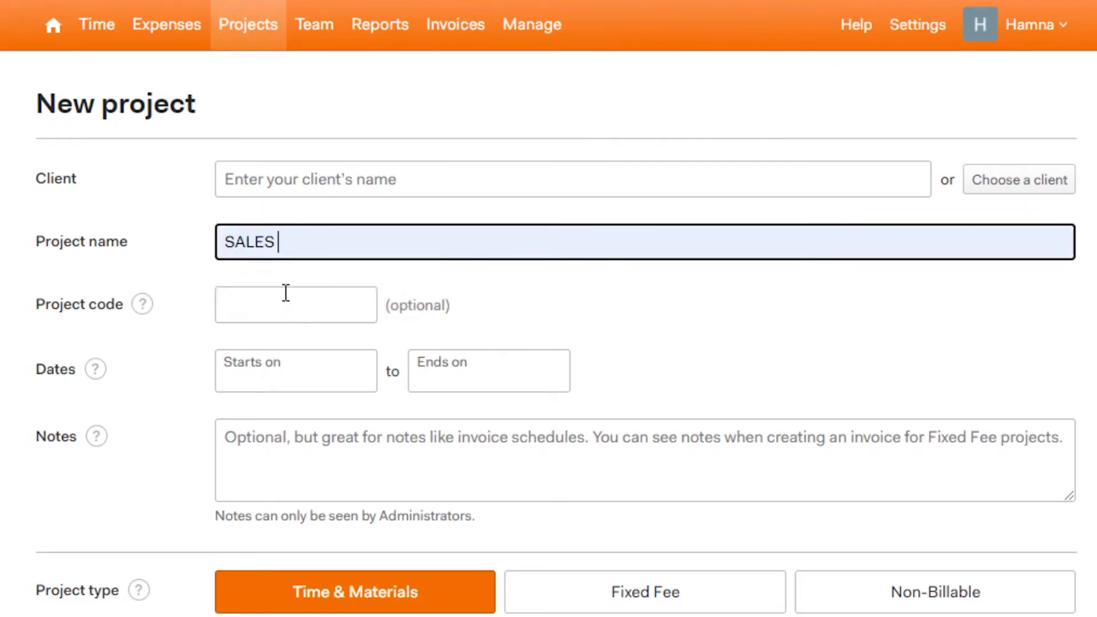
click(288, 294)
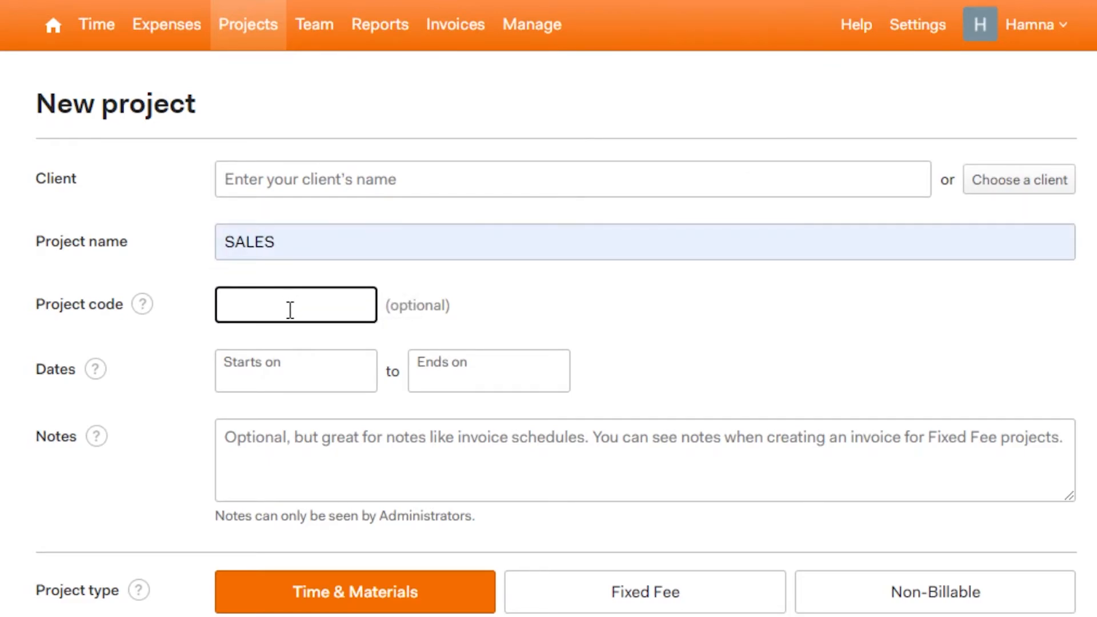
Step: Set the project dates to 03/11/2021 – 19/11/2021 and add the note 'notes'
click(266, 377)
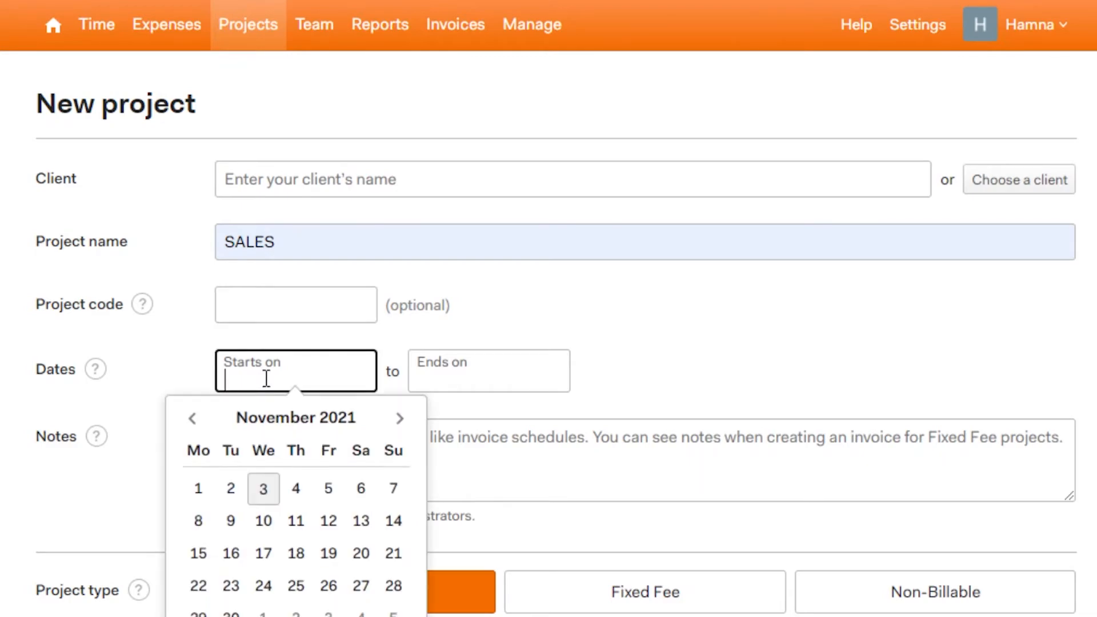
click(264, 489)
click(476, 370)
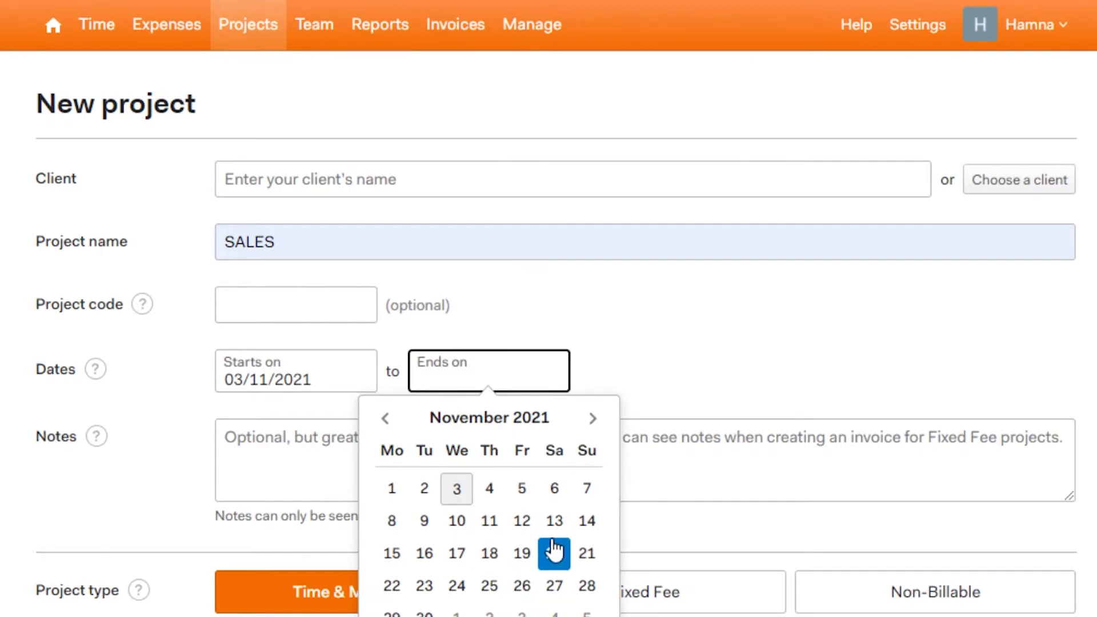
click(520, 551)
click(267, 469)
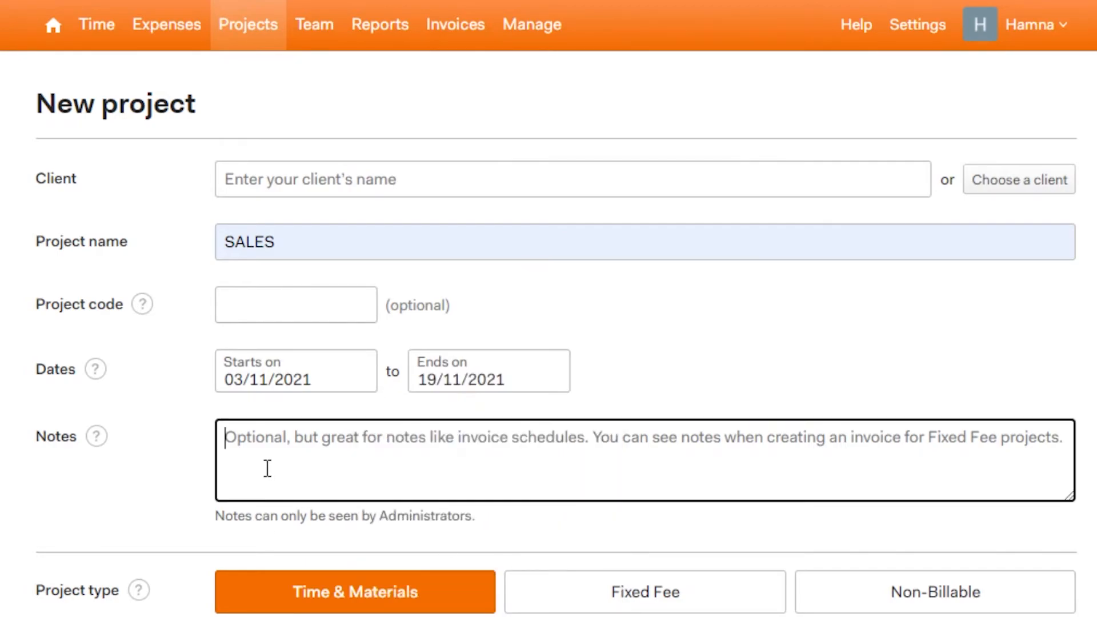
text(notes)
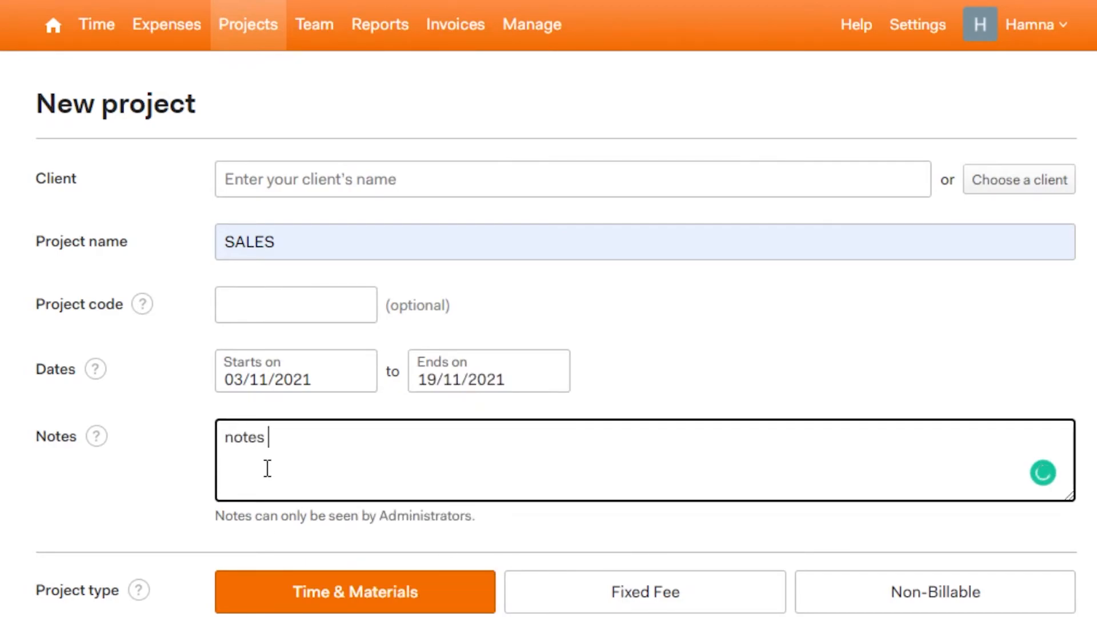
Step: Make the project Time & Materials, billed at a single project hourly rate
scroll(548, 309, down, 1)
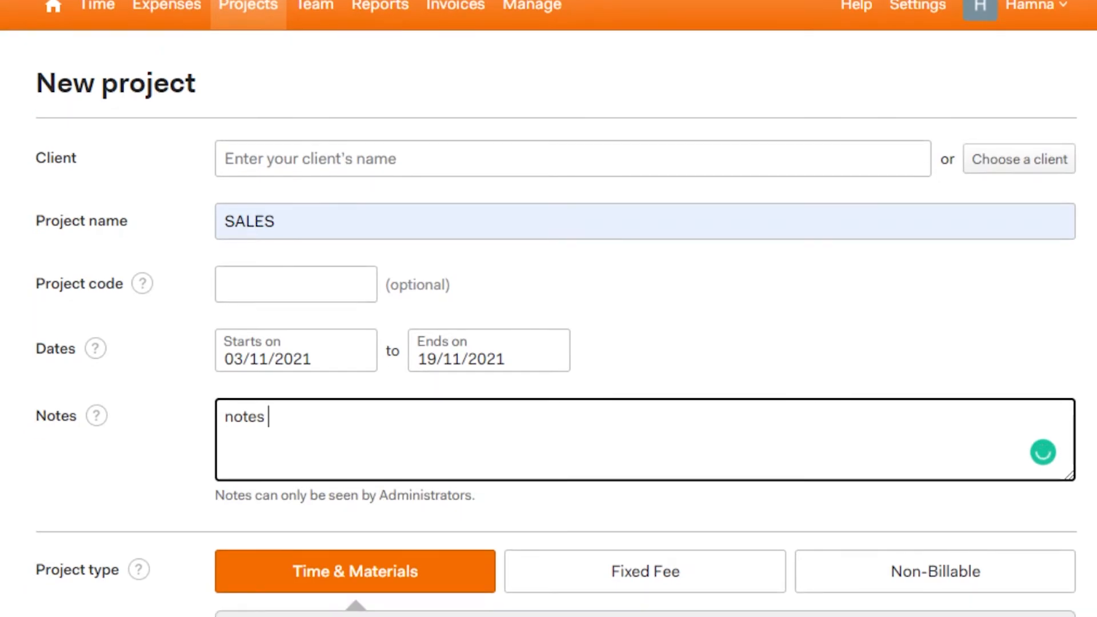
scroll(805, 317, down, 5)
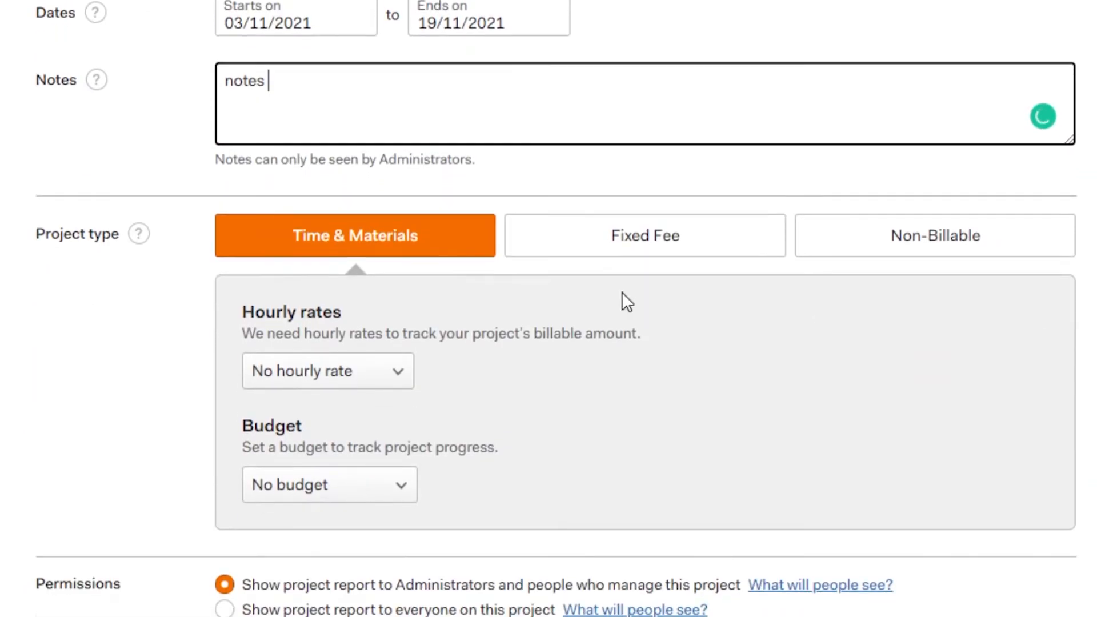
click(634, 252)
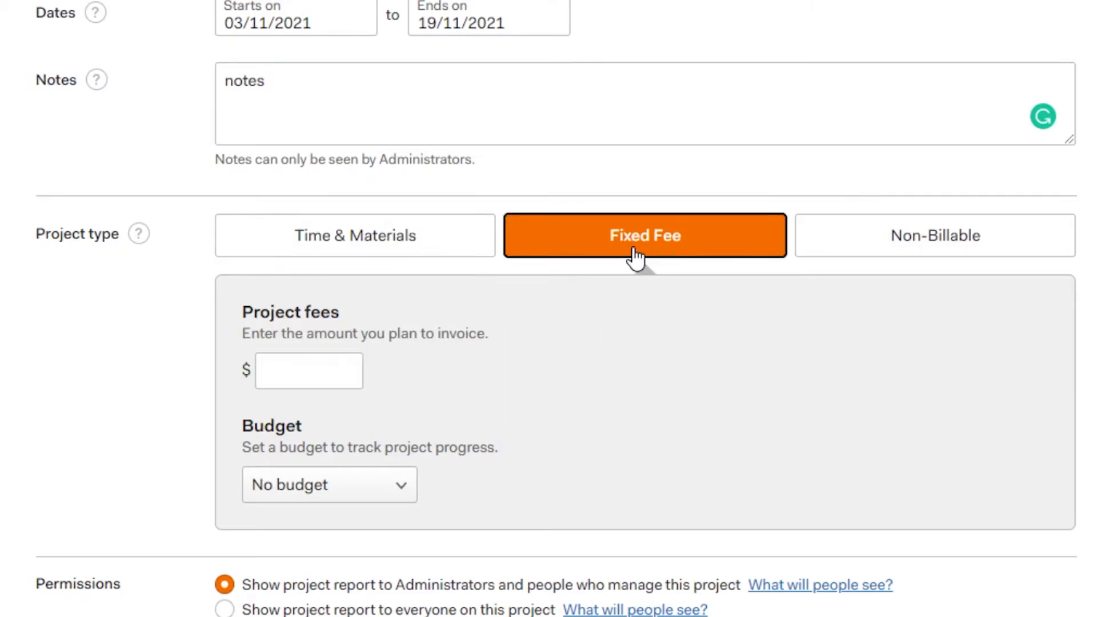
click(911, 239)
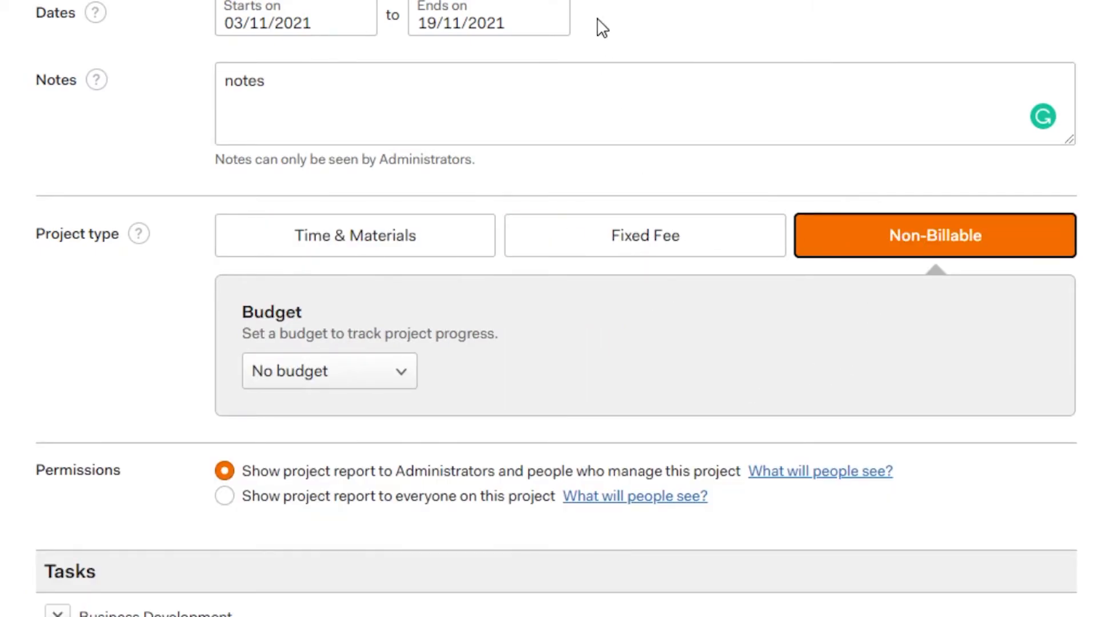
click(355, 242)
click(333, 380)
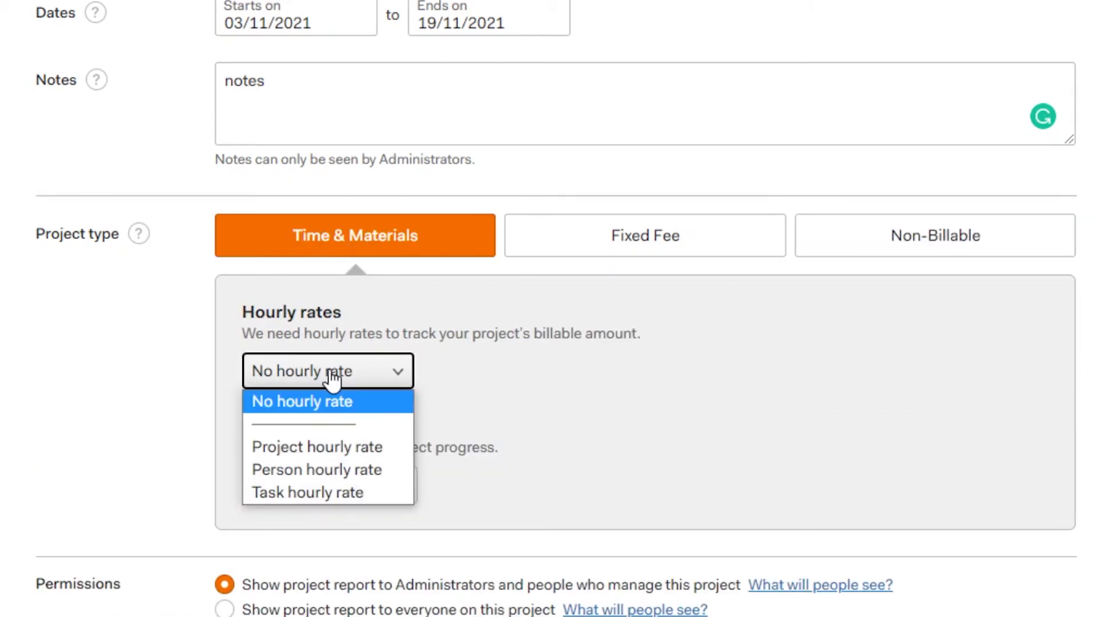
click(321, 444)
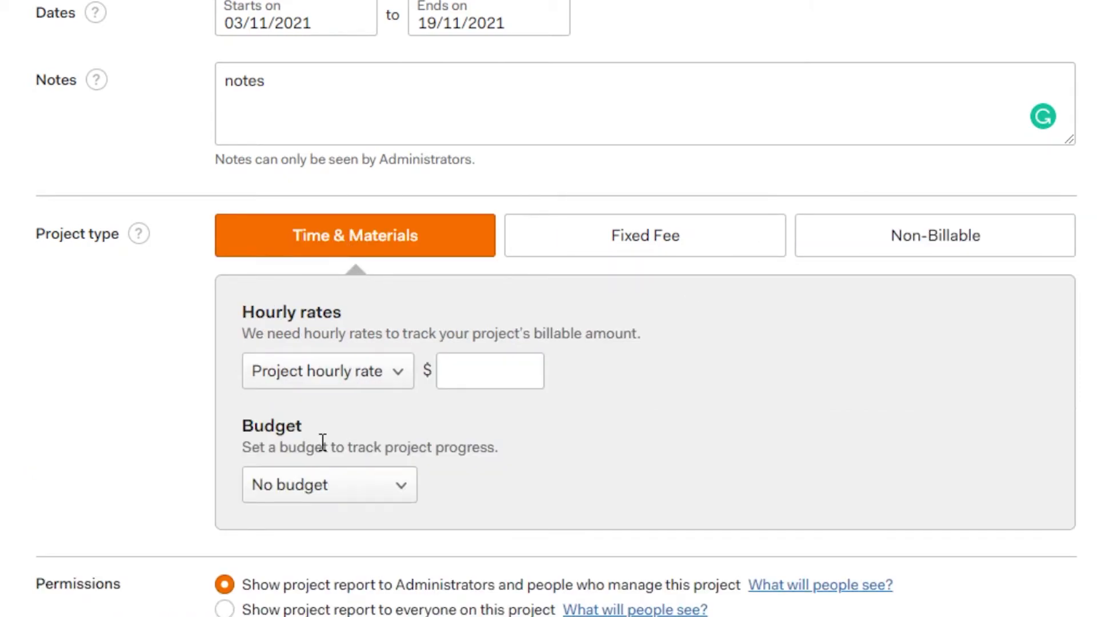
Step: Base the budget on total project fees, resetting every month
click(319, 486)
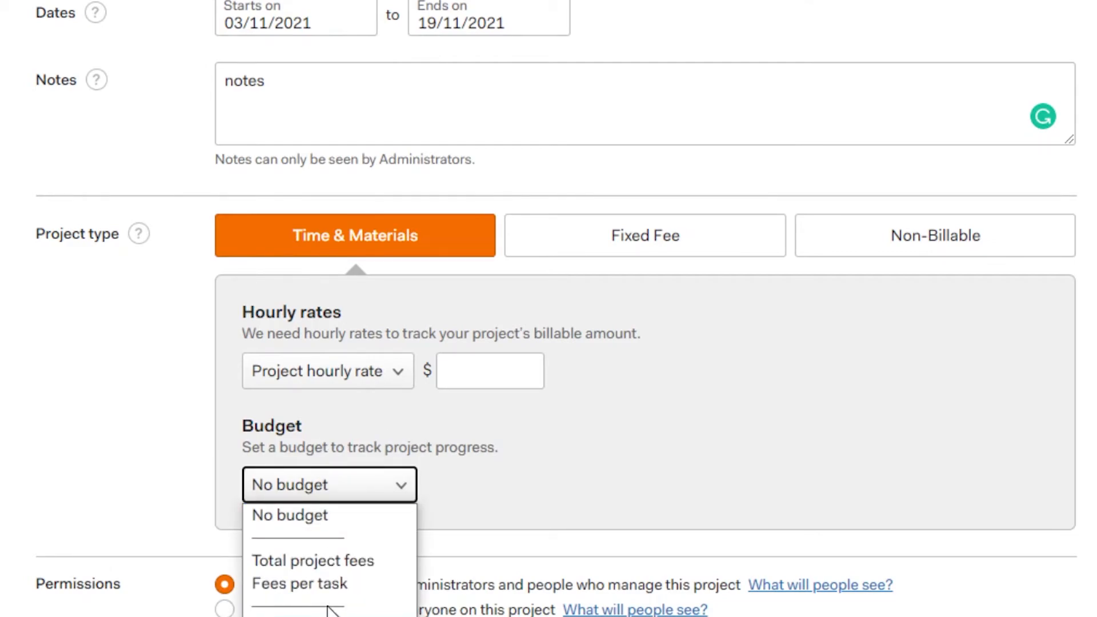
key(Up)
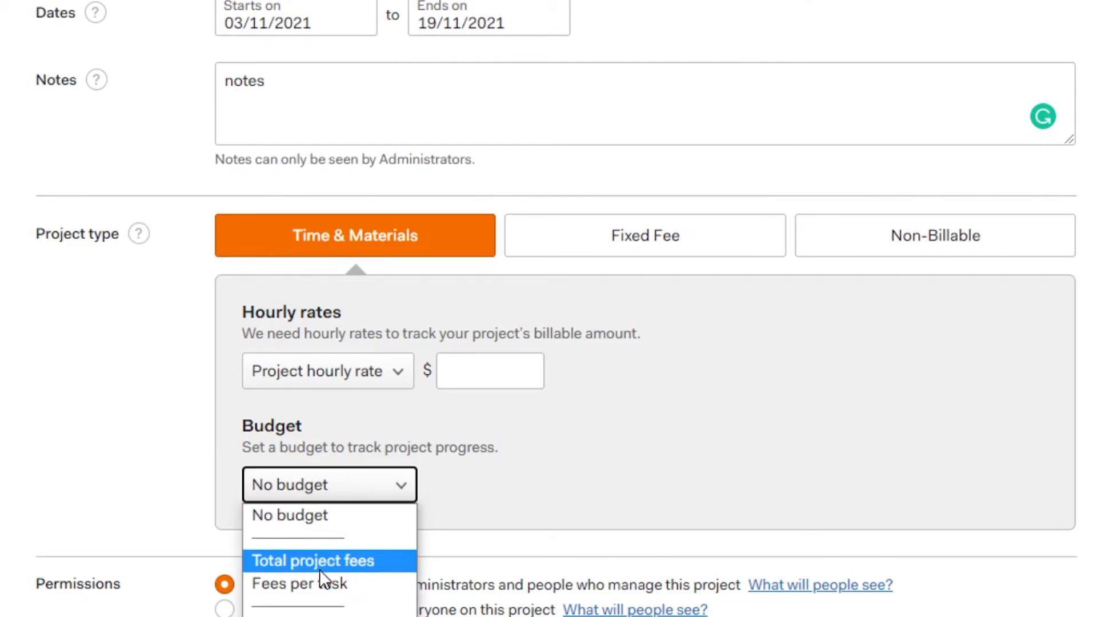
key(Return)
click(251, 530)
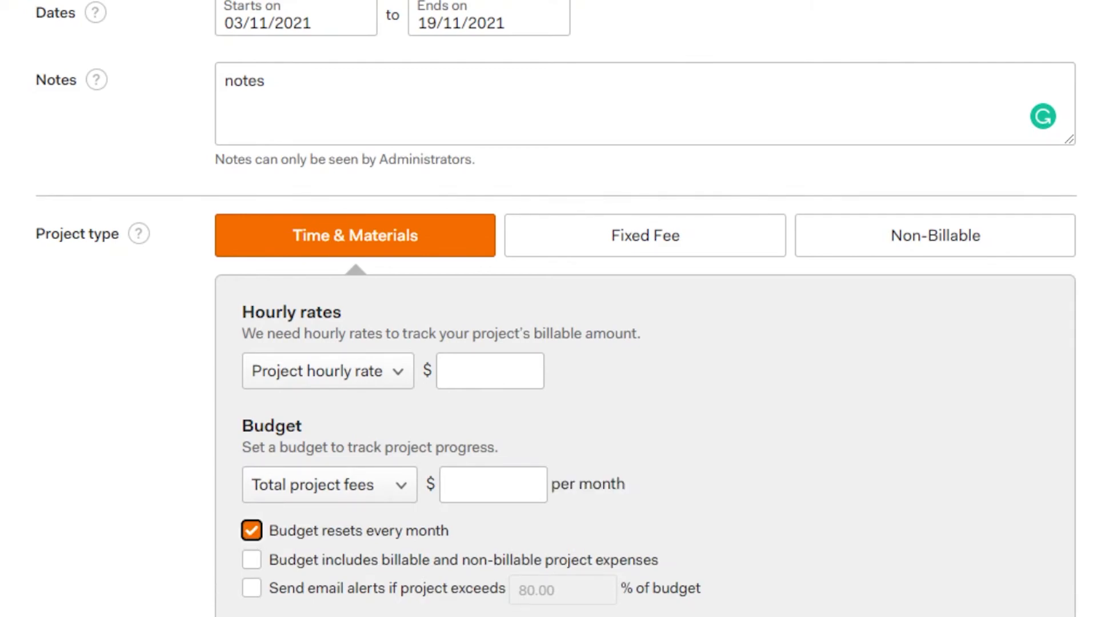
scroll(251, 530, down, 5)
Step: Enter a $10 hourly rate and $300 budget, then save the SALES project
click(472, 112)
text(10)
click(484, 227)
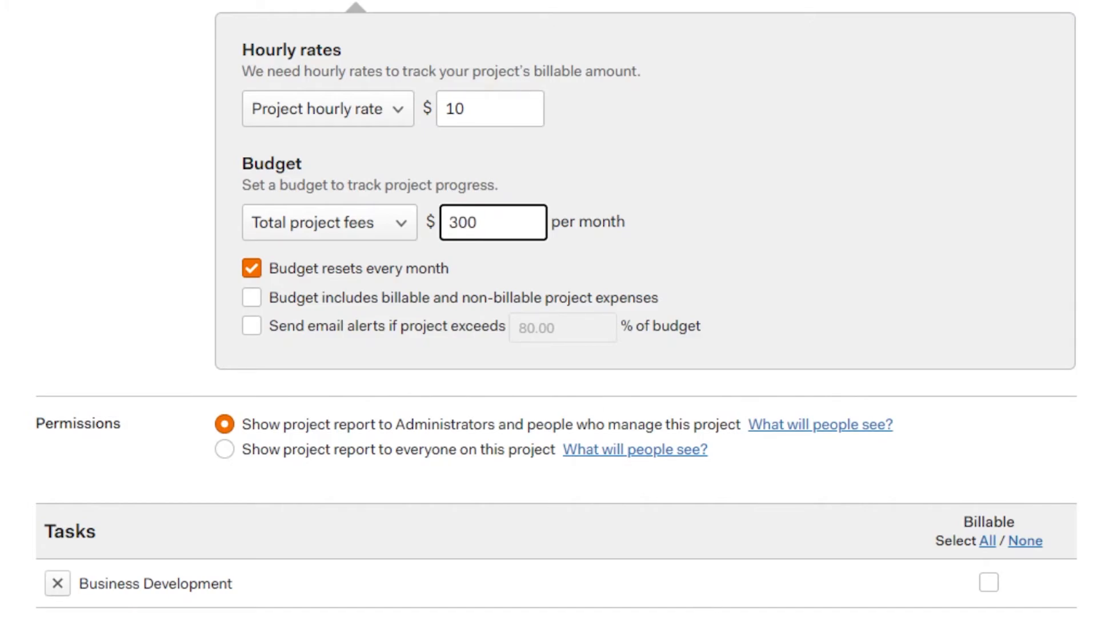
text(300)
scroll(549, 308, down, 4)
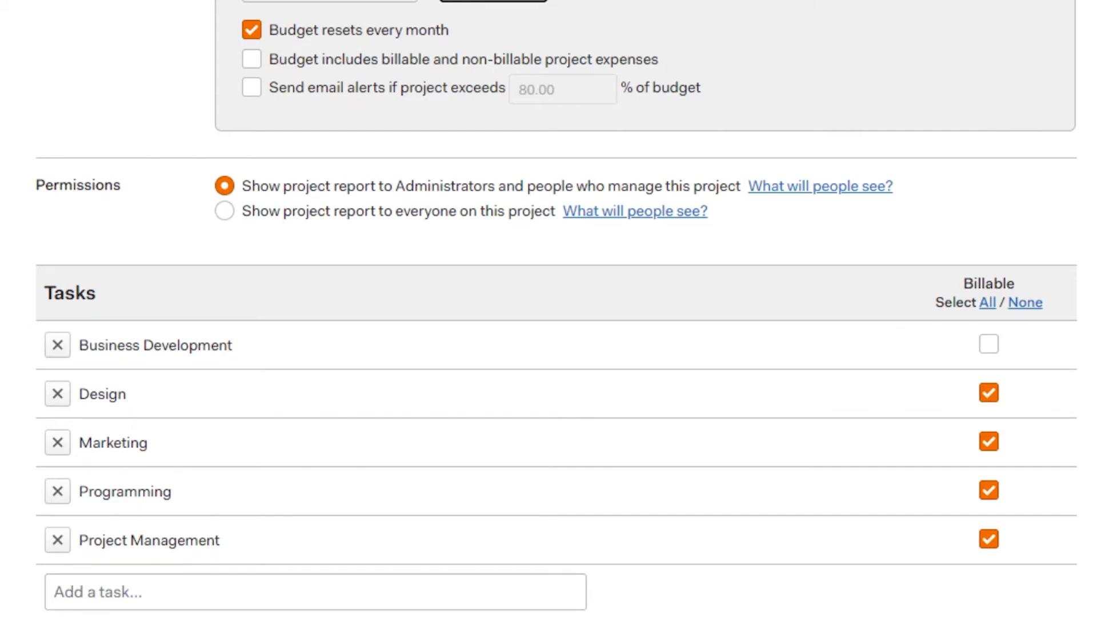
scroll(549, 309, down, 2)
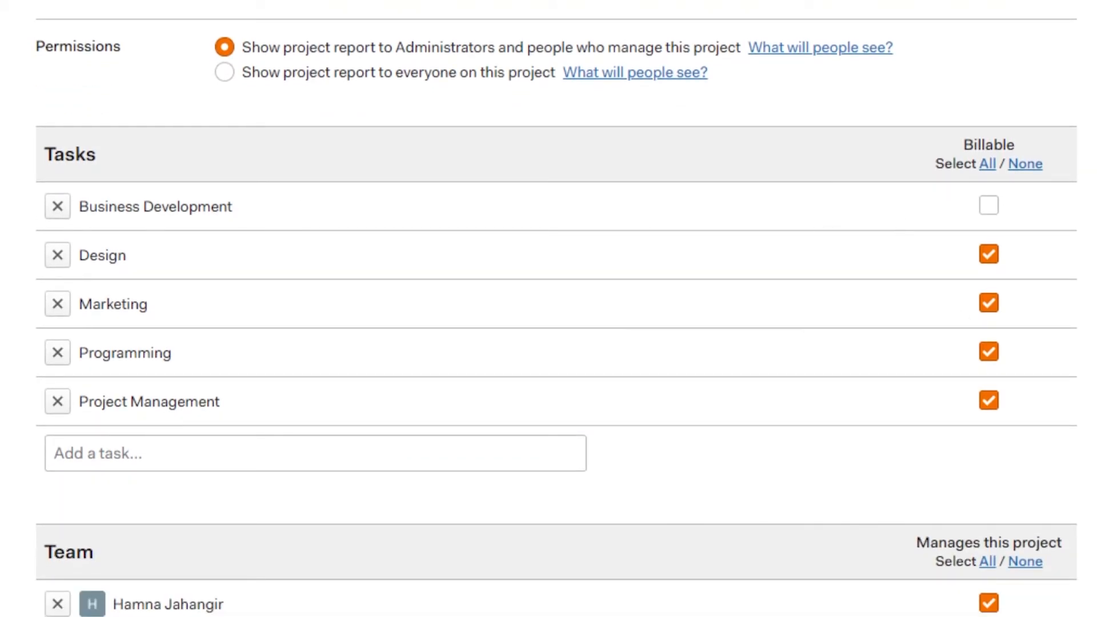
scroll(549, 309, down, 3)
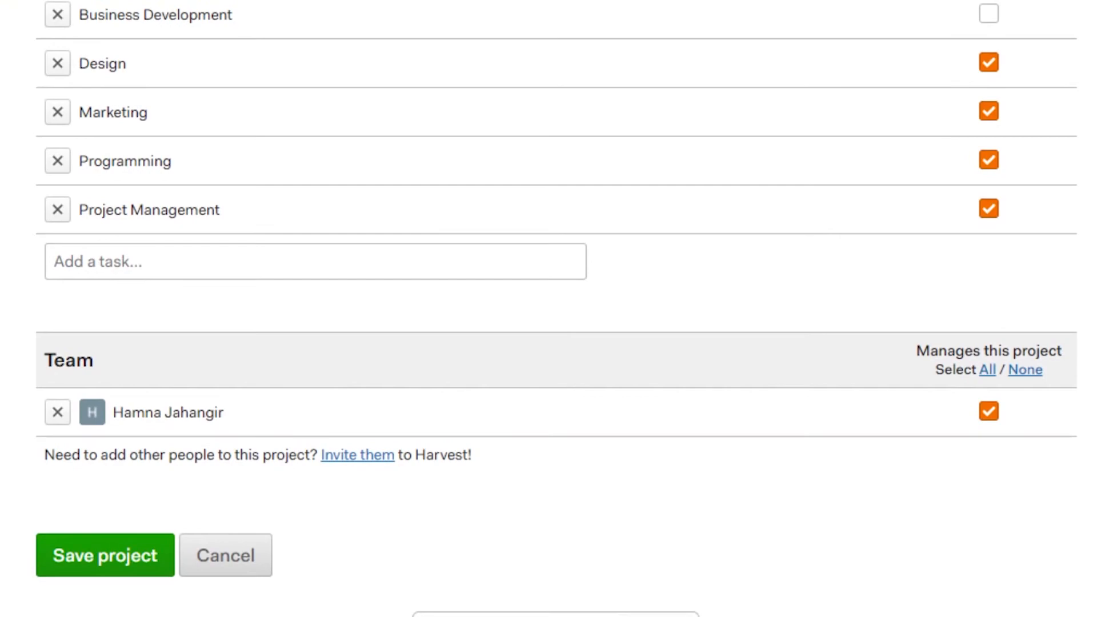
click(124, 554)
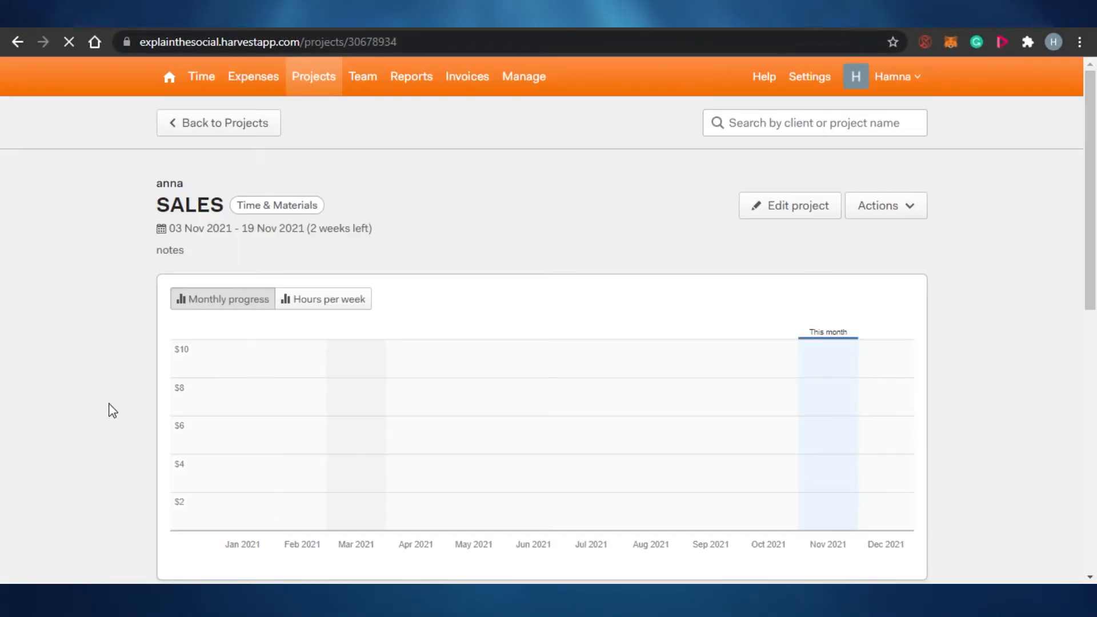
scroll(1094, 246, down, 5)
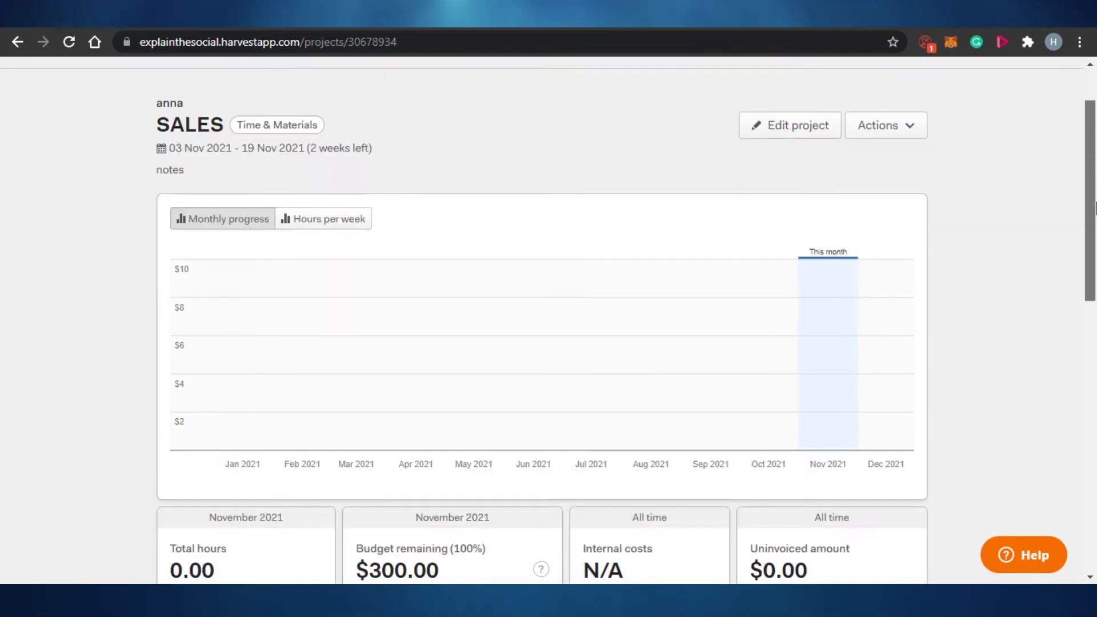
drag(1094, 246, 1094, 383)
drag(1094, 334, 1094, 223)
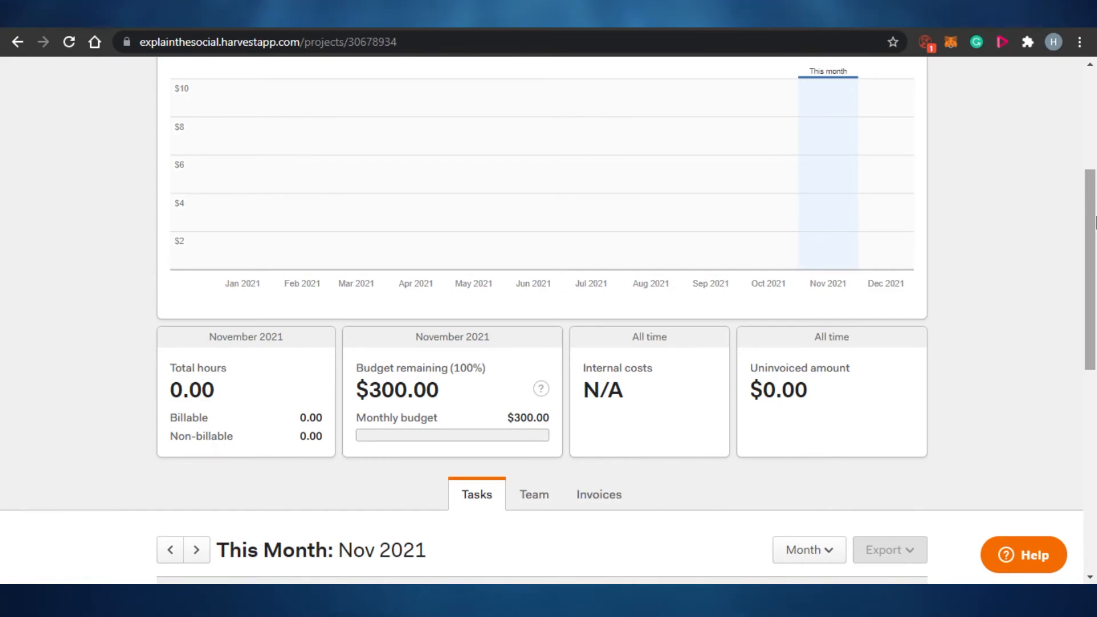
scroll(1095, 238, down, 1)
drag(1095, 239, 1096, 94)
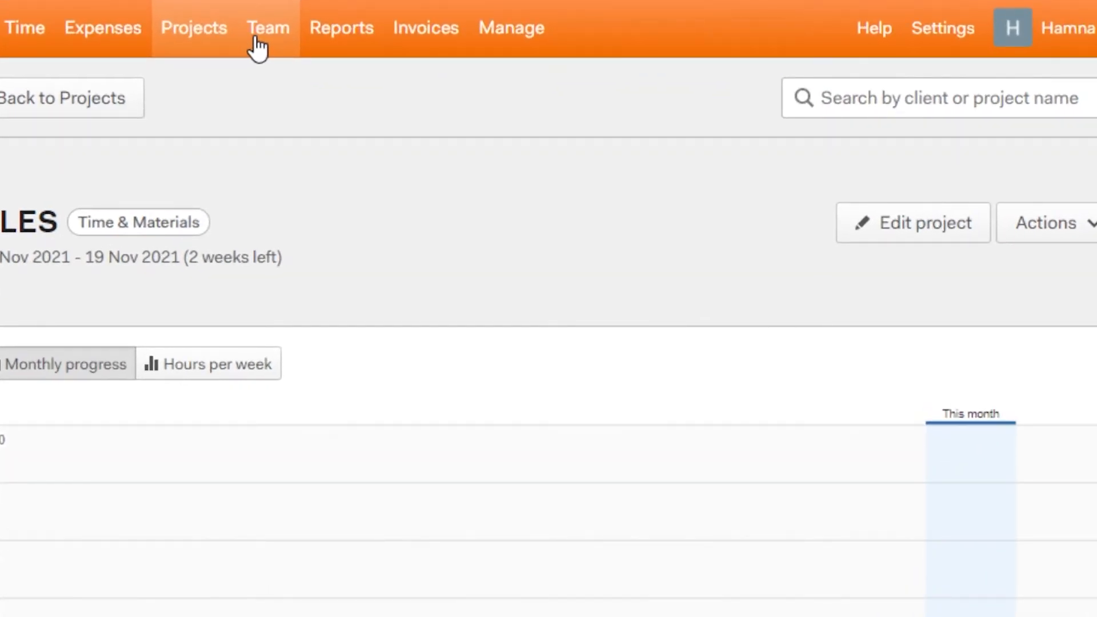
Step: Look at Team and its Add person form, then view the empty Invoices overview
click(259, 49)
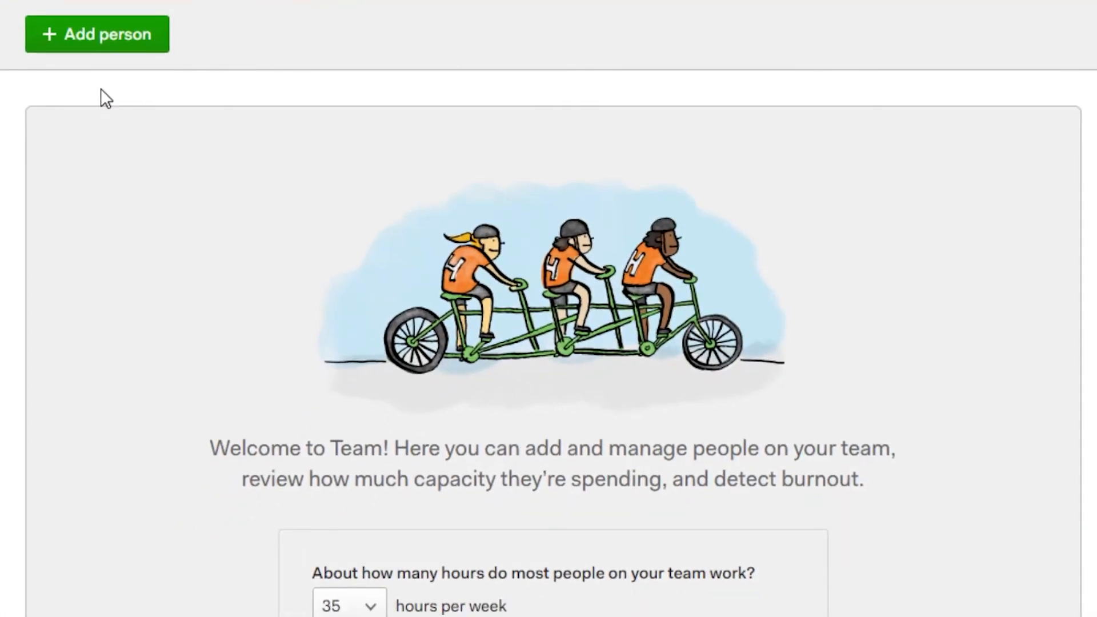
click(102, 52)
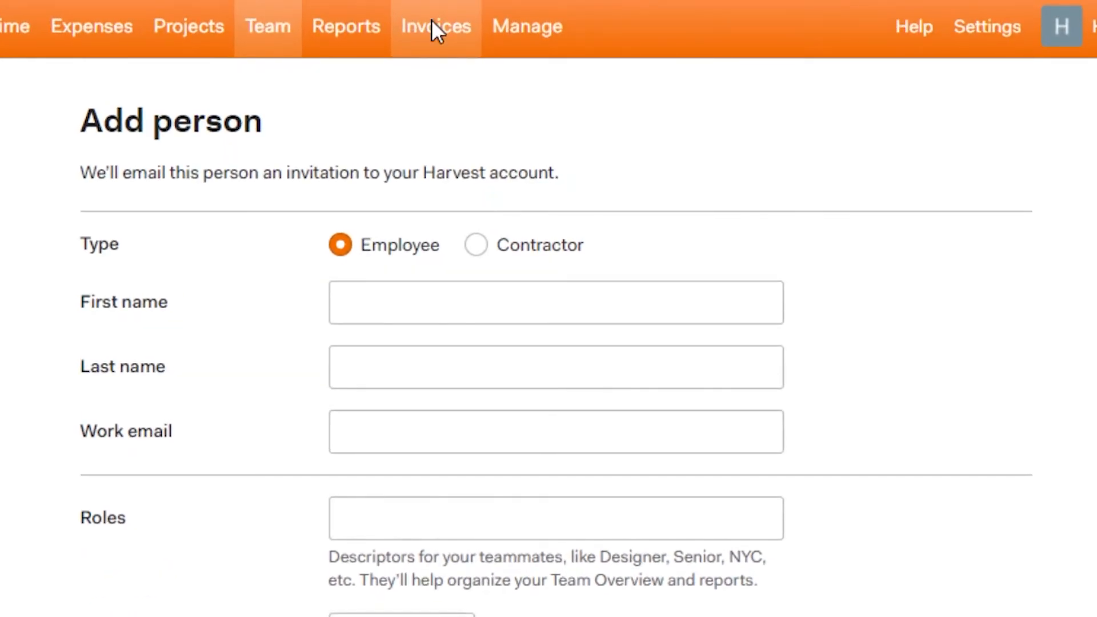
click(436, 33)
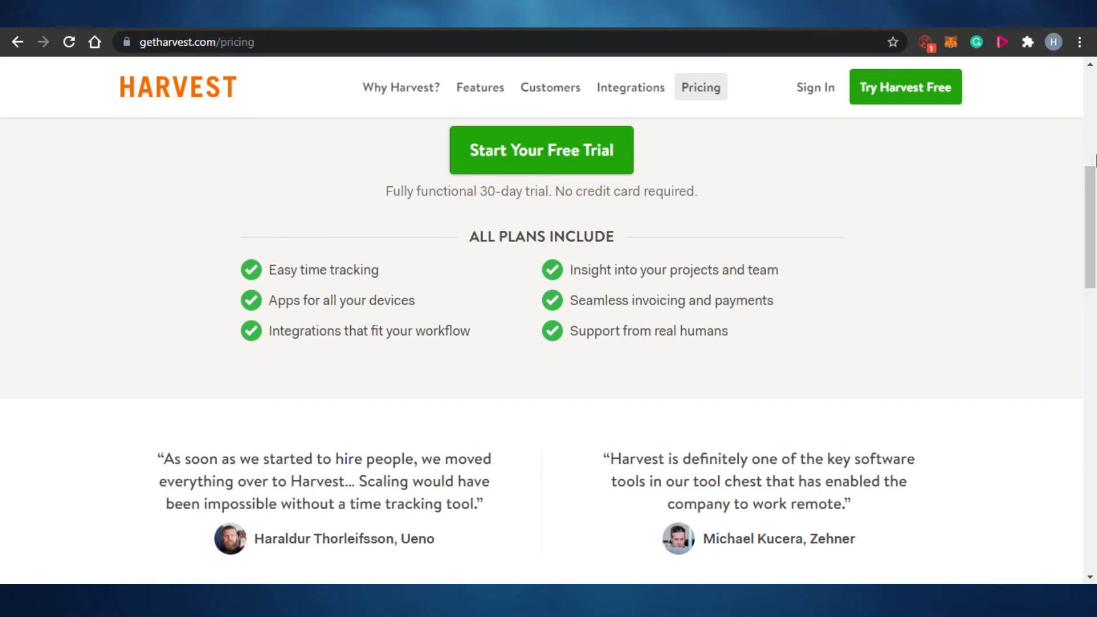
mouse_move(1092, 200)
mouse_down()
mouse_move(1093, 104)
mouse_move(1094, 461)
mouse_up()
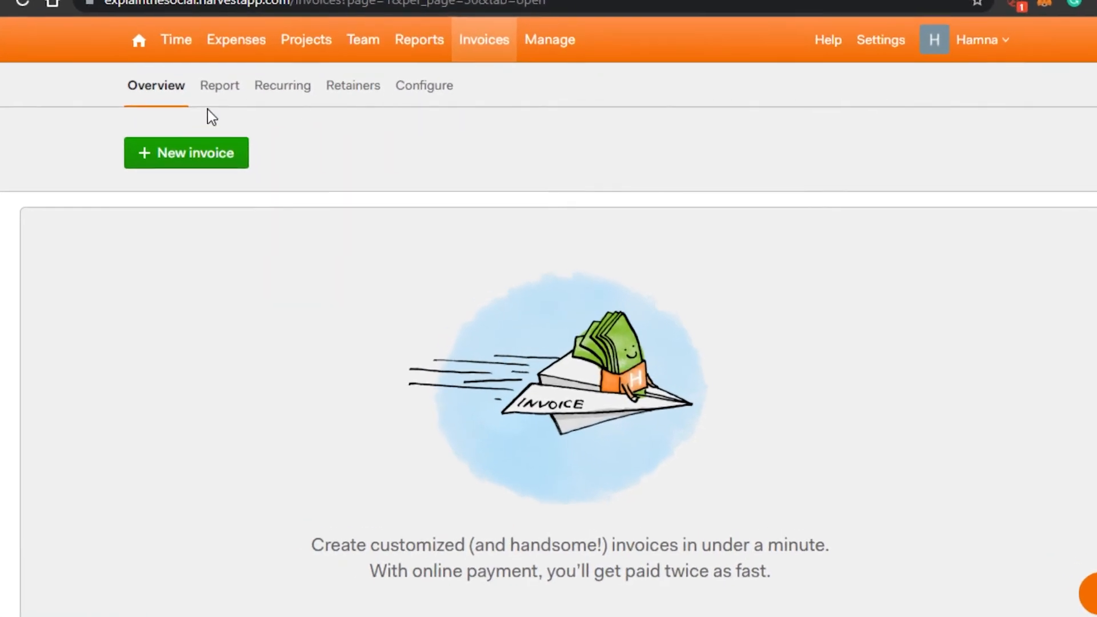
Step: Begin a new invoice, view the Manage client list with Example Client, then return to Time
click(194, 178)
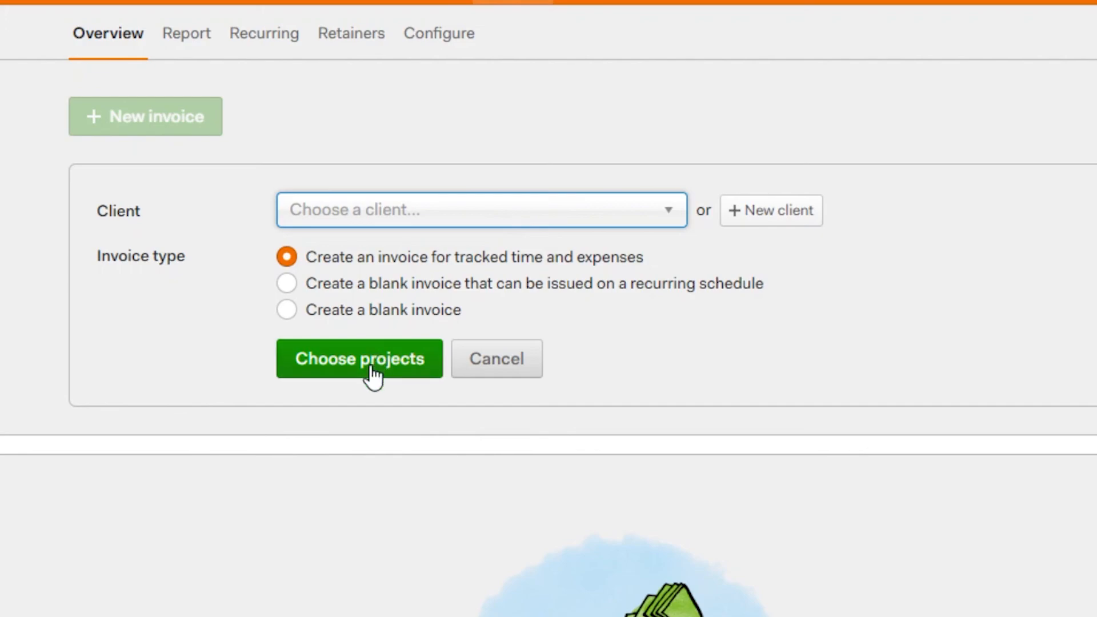
click(519, 75)
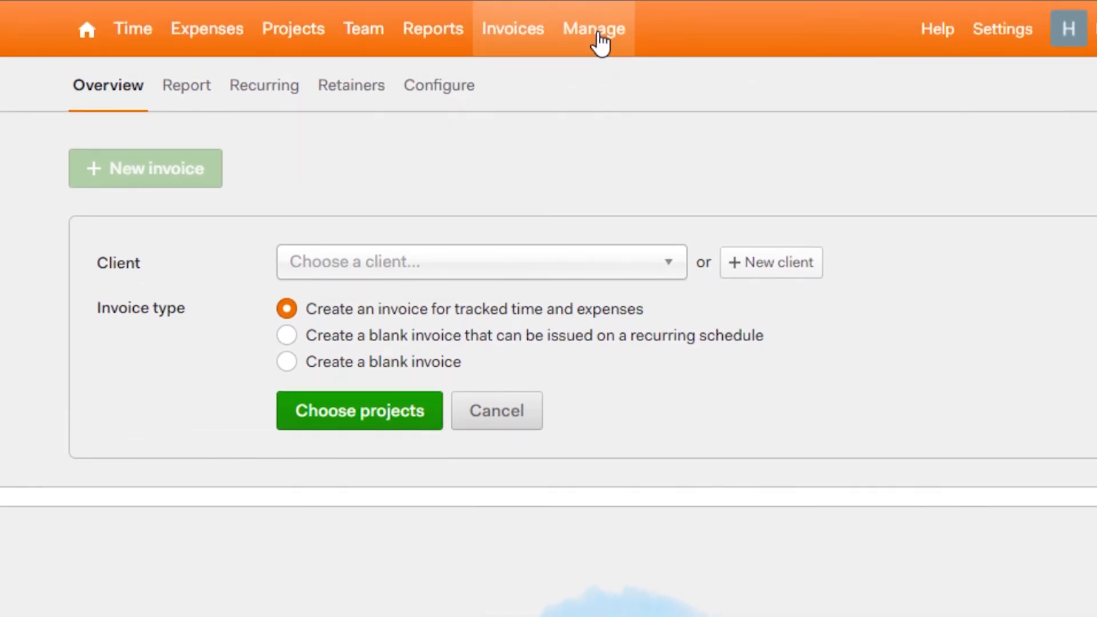
click(598, 38)
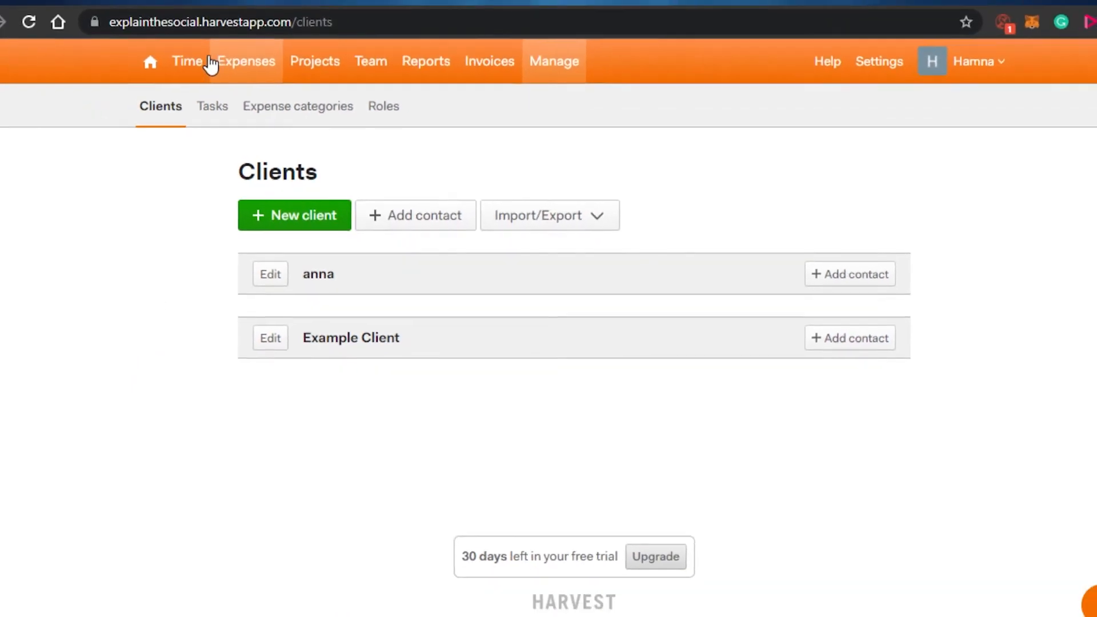
click(189, 66)
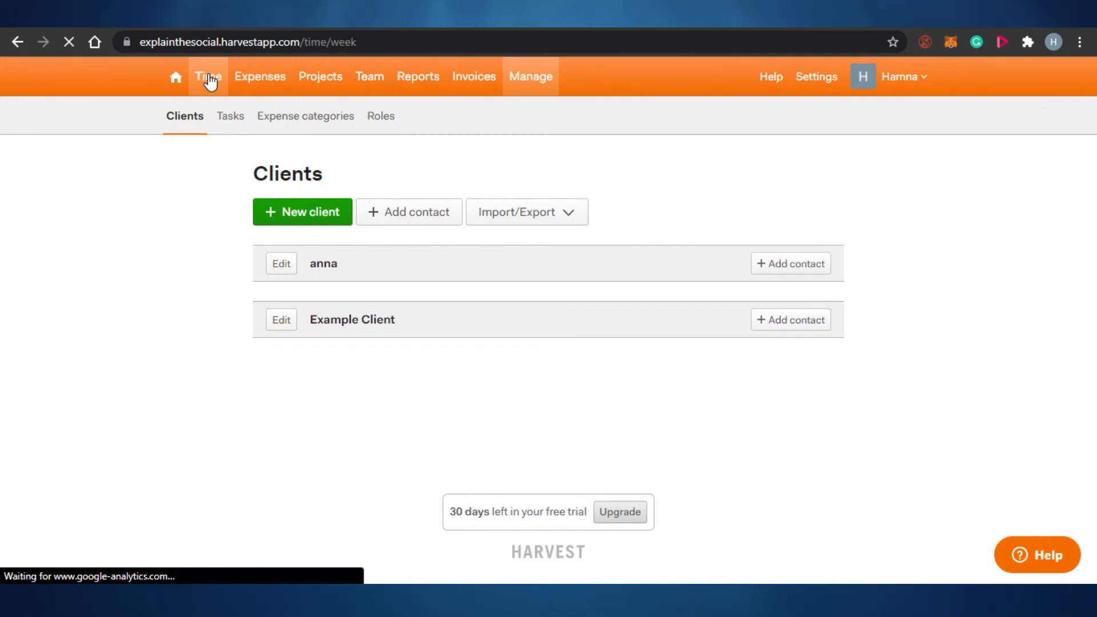